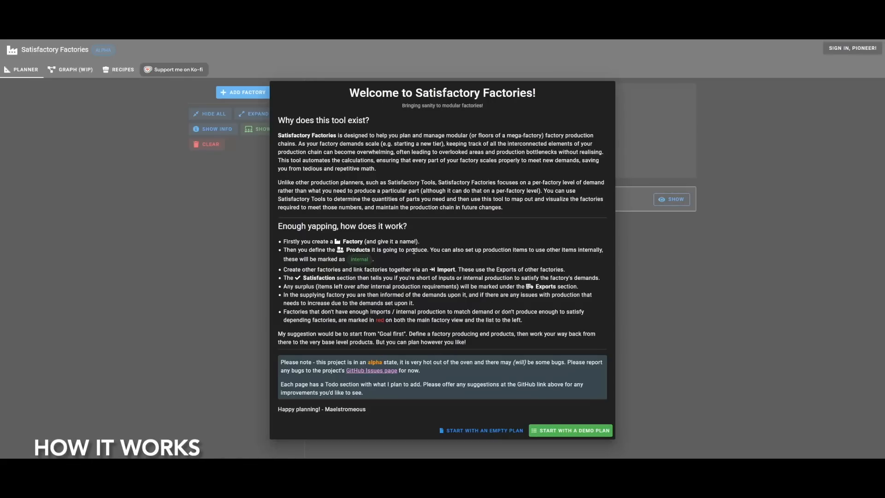
- Leave the welcome introduction by starting with an empty plan
{"action": "mouse_move", "coordinate": [345, 250]}
{"action": "left_mouse_down"}
{"action": "mouse_move", "coordinate": [371, 251]}
{"action": "mouse_move", "coordinate": [351, 264]}
{"action": "left_mouse_up"}
{"action": "left_click", "coordinate": [379, 262]}
{"action": "left_click", "coordinate": [365, 261]}
{"action": "left_click", "coordinate": [519, 429]}
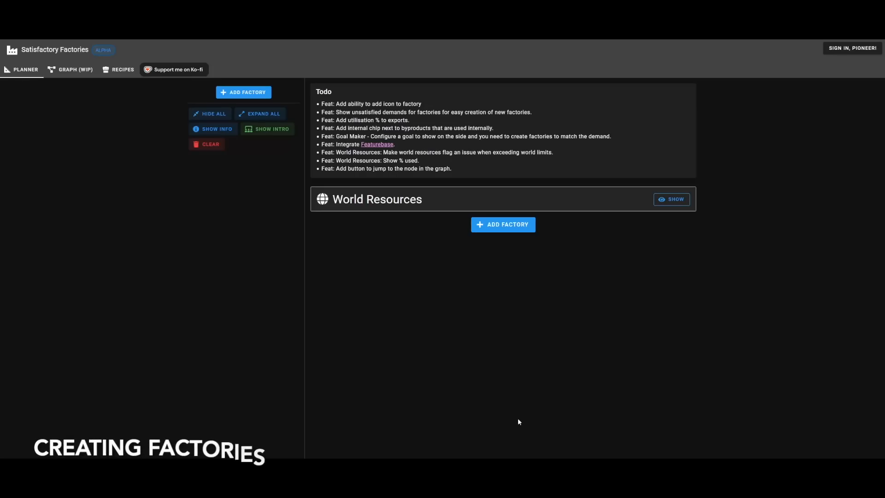
- Add a factory to the plan and name it Computers
{"action": "left_click", "coordinate": [509, 236]}
{"action": "left_click", "coordinate": [442, 245]}
{"action": "key", "text": "ctrl+a"}
{"action": "type", "text": "Computers"}
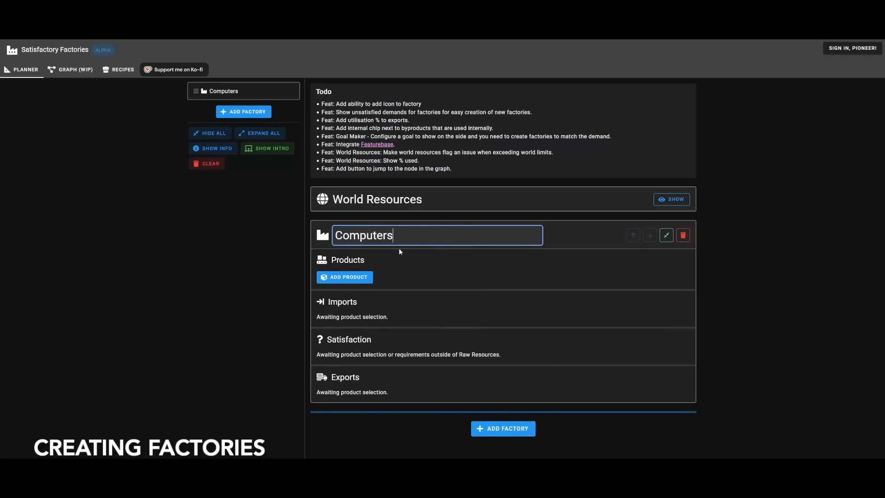
- Add Computer as a product of the Computers factory, using the standard Computer recipe
{"action": "left_click", "coordinate": [360, 279]}
{"action": "type", "text": "co"}
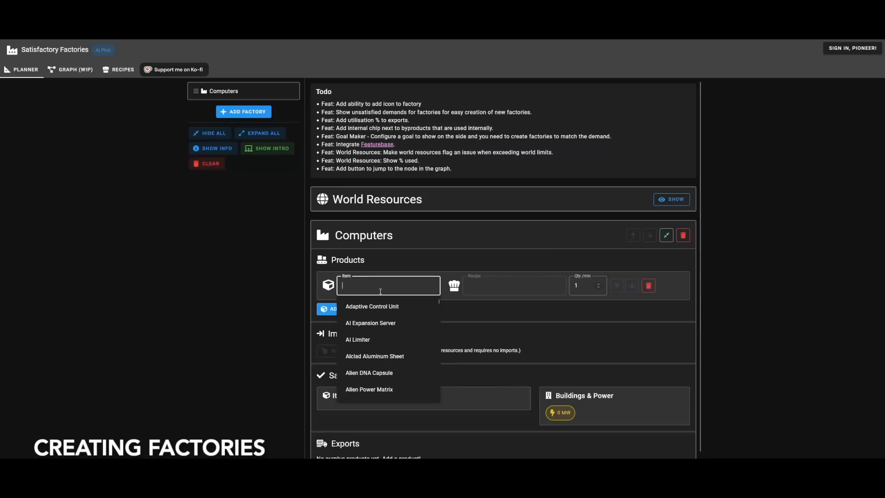
{"action": "type", "text": "mputer"}
{"action": "left_click", "coordinate": [369, 305]}
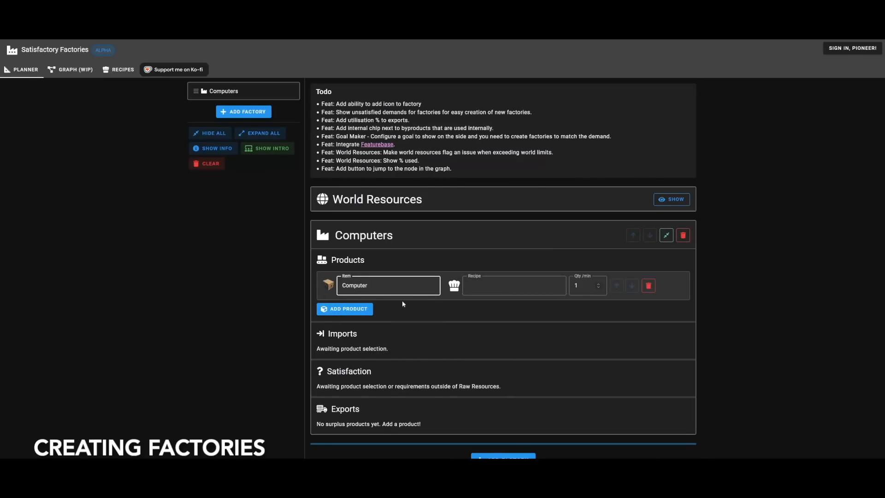
{"action": "left_click", "coordinate": [488, 288]}
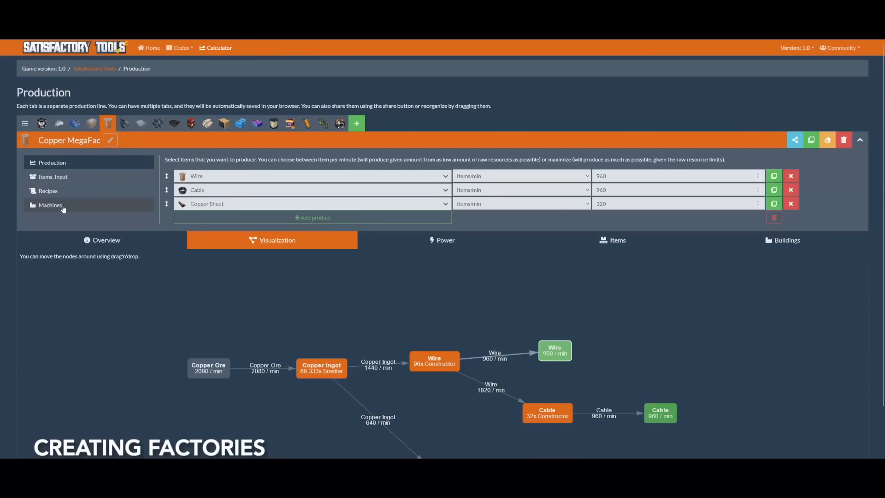
{"action": "left_click", "coordinate": [48, 191]}
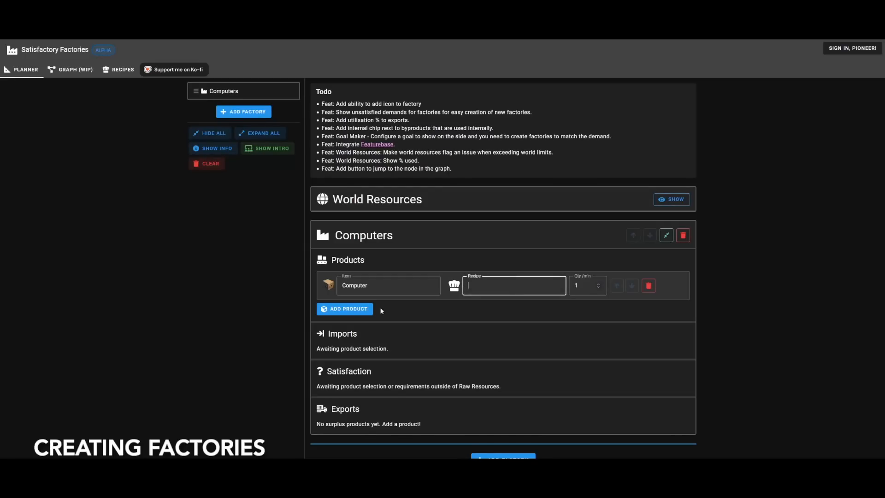
{"action": "left_click", "coordinate": [492, 290]}
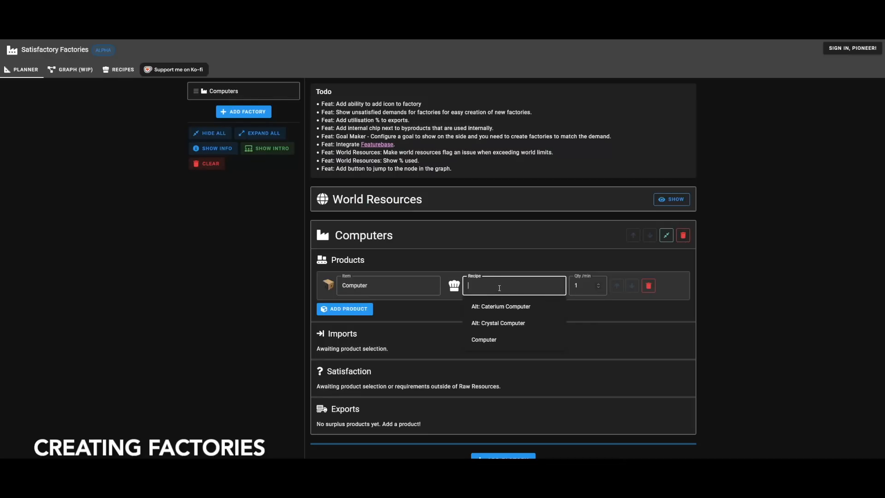
{"action": "left_click", "coordinate": [484, 339]}
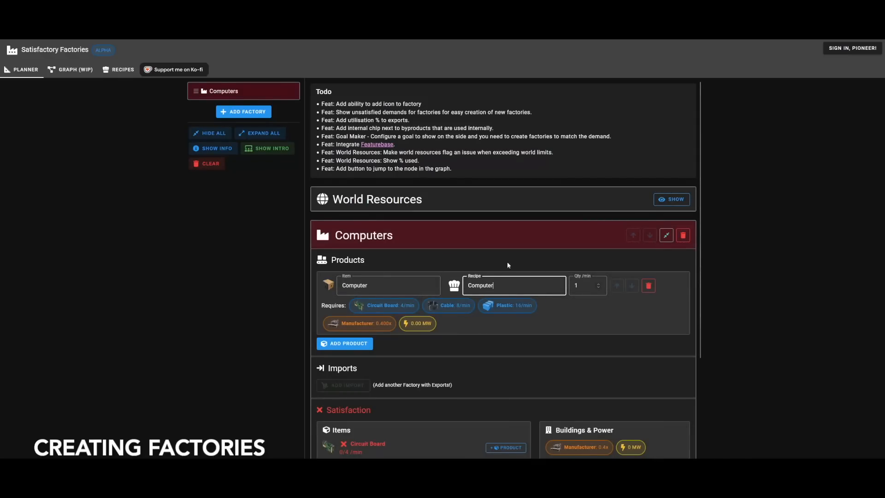
- Set the Computer product's quantity to 10 per minute
{"action": "left_click", "coordinate": [615, 325]}
{"action": "left_click", "coordinate": [579, 286]}
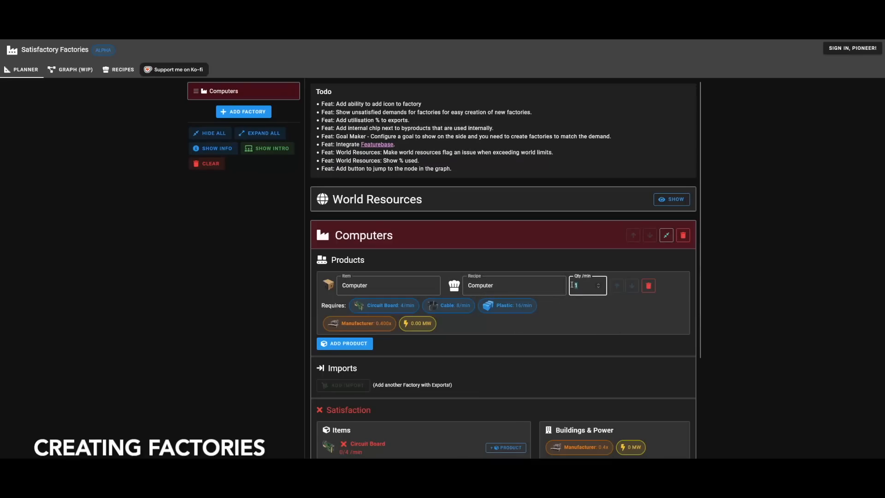
{"action": "type", "text": "0"}
{"action": "left_click", "coordinate": [549, 341]}
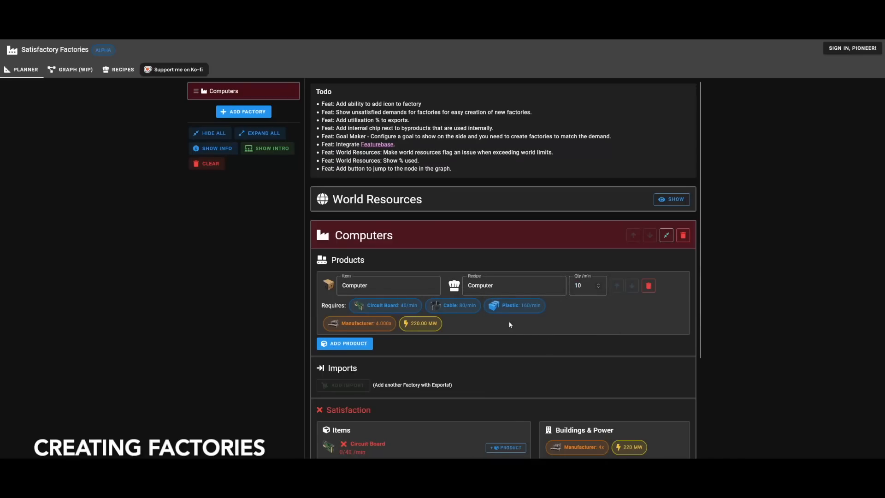
- Add Circuit Board as a second product of the Computers factory, using the standard Circuit Board recipe
{"action": "scroll", "coordinate": [407, 306], "scroll_direction": "down", "scroll_amount": 2}
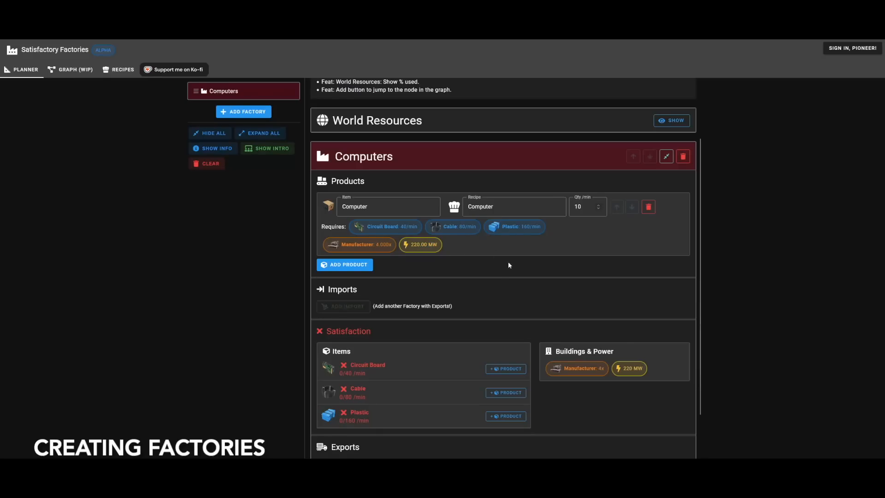
{"action": "scroll", "coordinate": [508, 261], "scroll_direction": "down", "scroll_amount": 2}
{"action": "scroll", "coordinate": [524, 251], "scroll_direction": "up", "scroll_amount": 1}
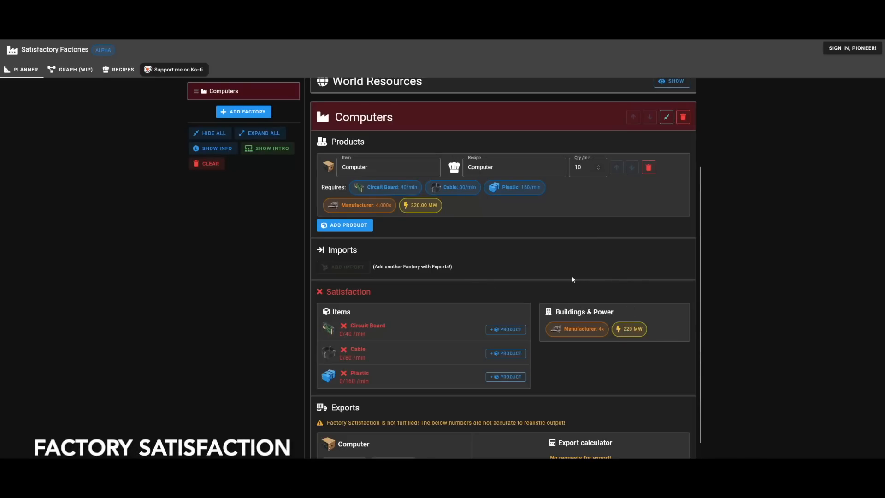
{"action": "scroll", "coordinate": [415, 322], "scroll_direction": "down", "scroll_amount": 1}
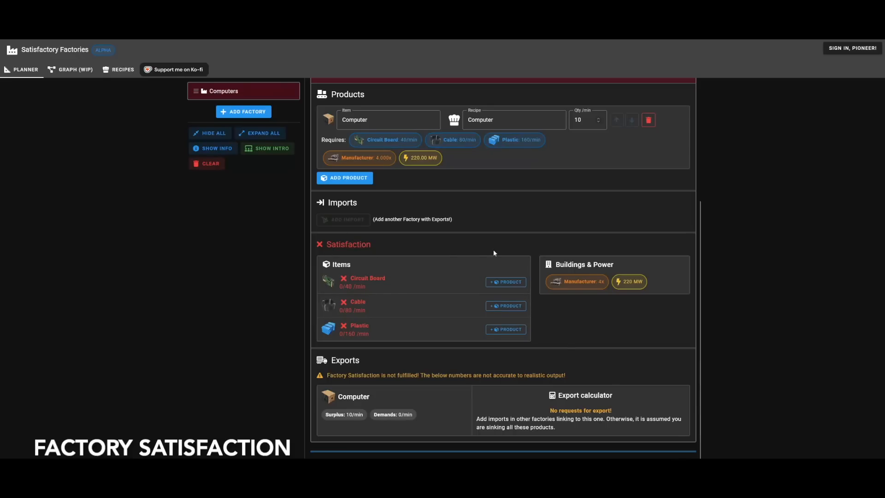
{"action": "scroll", "coordinate": [492, 253], "scroll_direction": "up", "scroll_amount": 2}
{"action": "left_click", "coordinate": [359, 257]}
{"action": "left_click", "coordinate": [367, 264]}
{"action": "type", "text": "cir"}
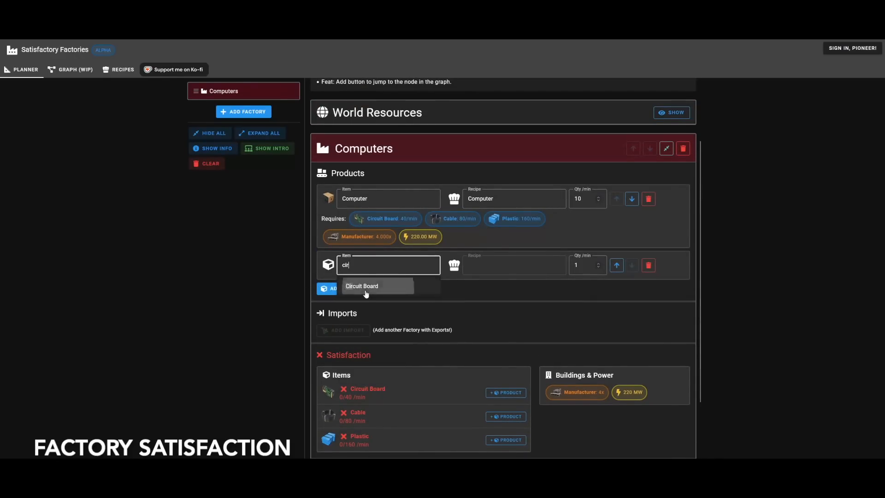
{"action": "left_click", "coordinate": [382, 287]}
{"action": "left_click", "coordinate": [501, 264]}
{"action": "left_click", "coordinate": [509, 338]}
- Set the Circuit Board product's quantity to 40 per minute
{"action": "left_click_drag", "start_coordinate": [663, 267], "coordinate": [690, 270]}
{"action": "double_click", "coordinate": [577, 265]}
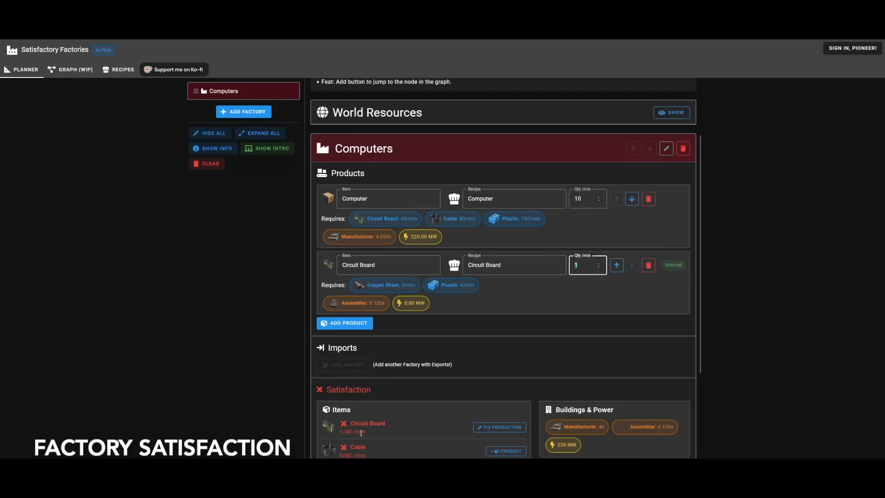
{"action": "type", "text": "40"}
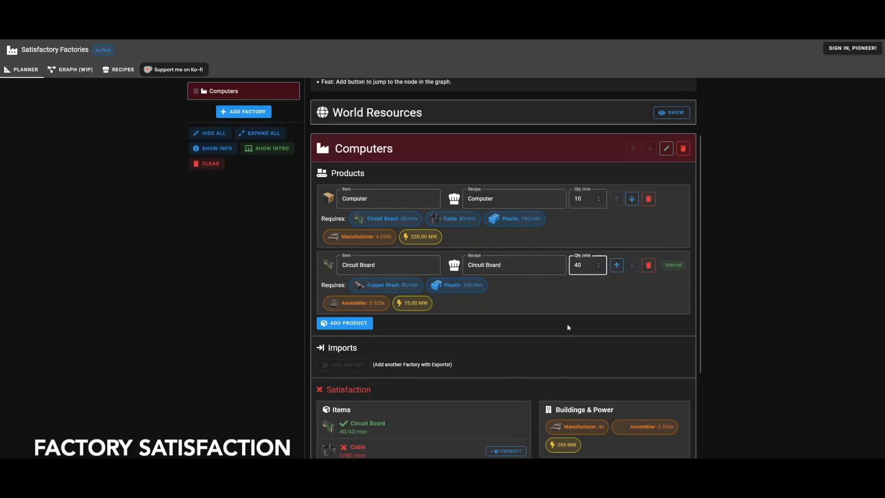
{"action": "left_click", "coordinate": [569, 328]}
- Try adding the missing Cable as a product straight from the Computers factory's satisfaction list, and remove it again
{"action": "scroll", "coordinate": [393, 411], "scroll_direction": "down", "scroll_amount": 3}
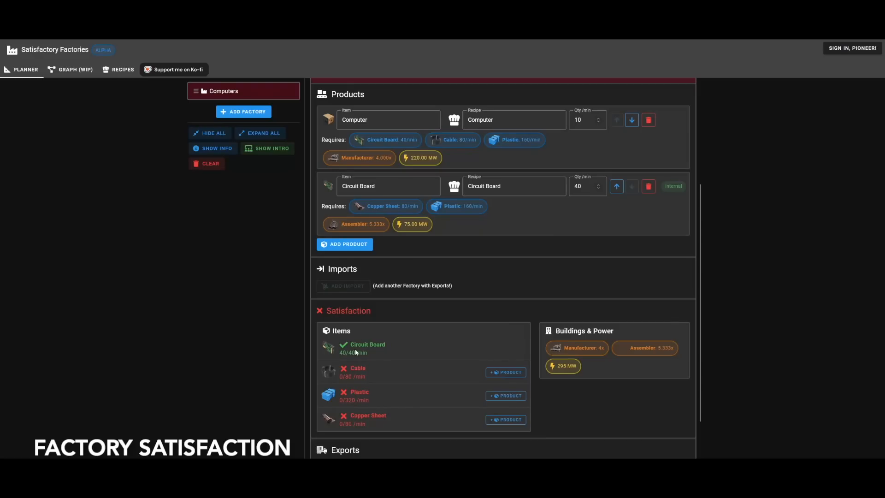
{"action": "scroll", "coordinate": [415, 322], "scroll_direction": "up", "scroll_amount": 1}
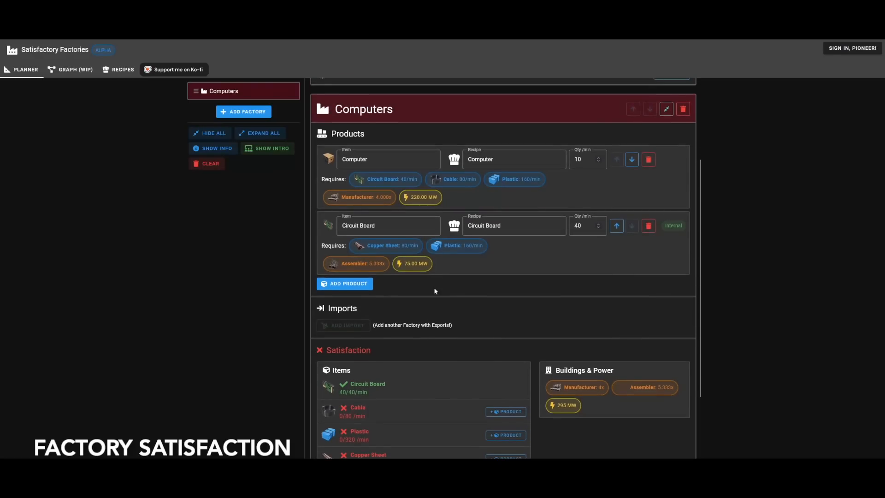
{"action": "scroll", "coordinate": [461, 322], "scroll_direction": "down", "scroll_amount": 2}
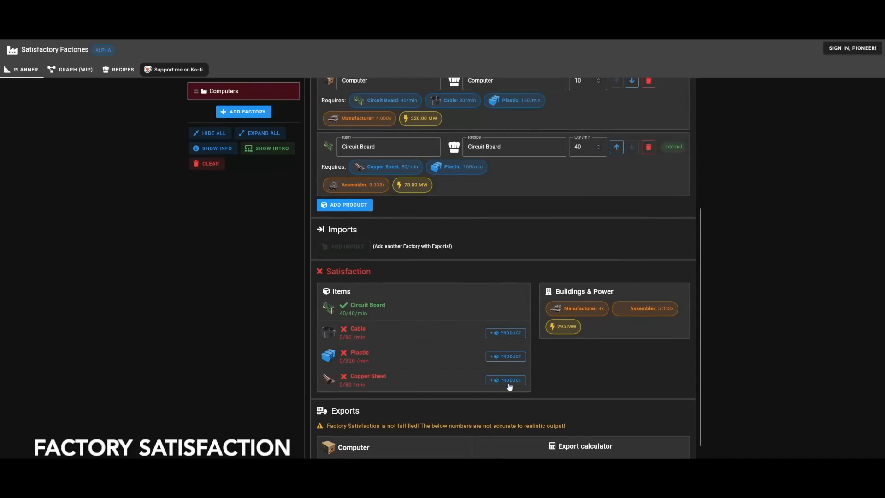
{"action": "left_click", "coordinate": [506, 333]}
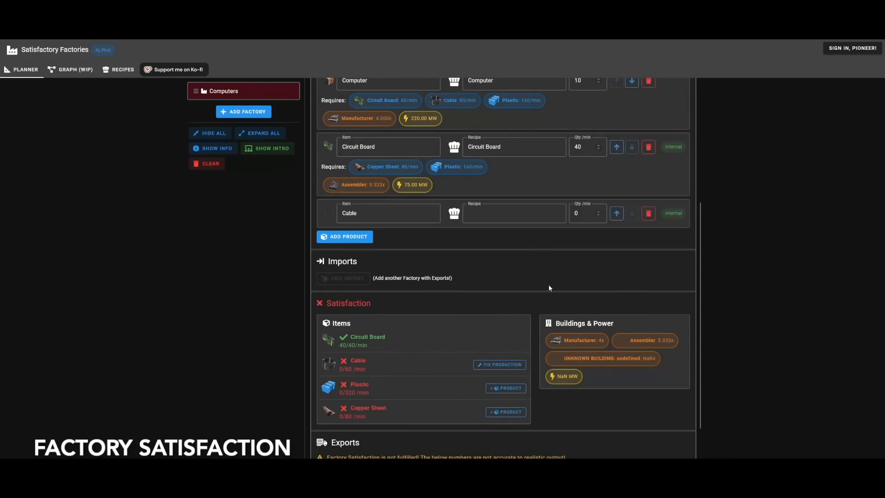
{"action": "left_click", "coordinate": [647, 213]}
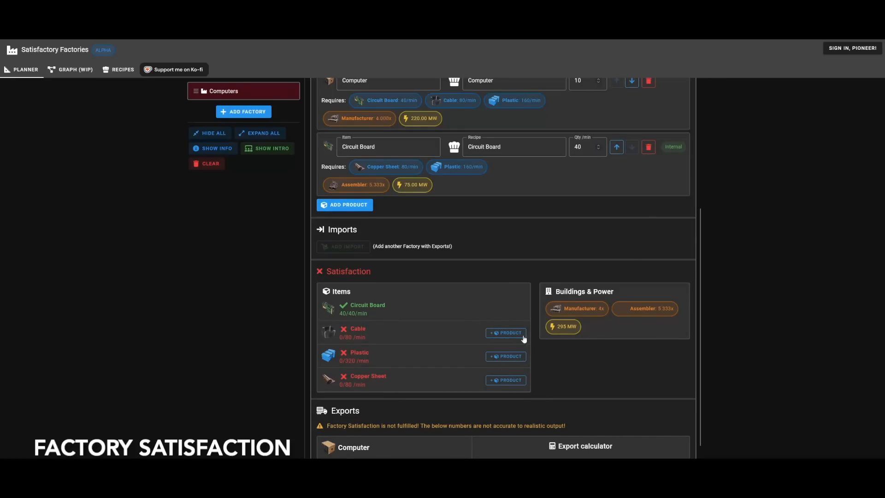
{"action": "left_click", "coordinate": [517, 336]}
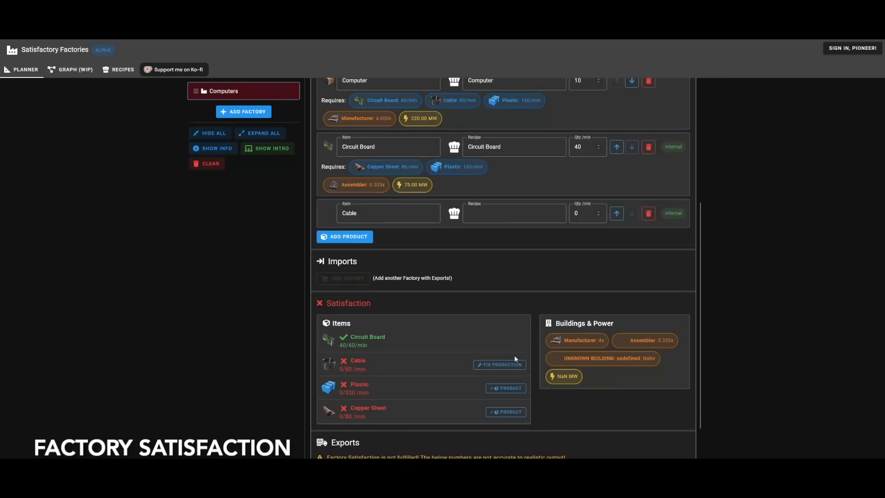
{"action": "left_click", "coordinate": [556, 219]}
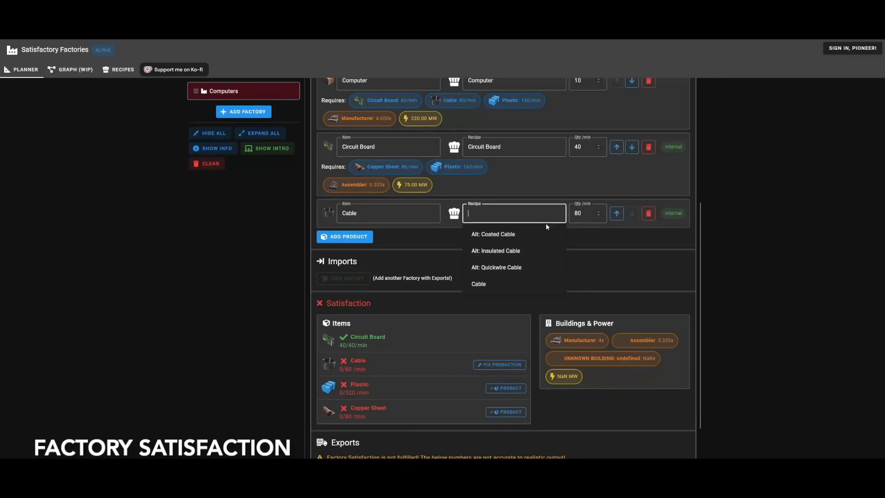
{"action": "left_click", "coordinate": [617, 251]}
{"action": "left_click", "coordinate": [648, 213]}
- Add a second factory to the plan and name it Copper Basics
{"action": "scroll", "coordinate": [415, 341], "scroll_direction": "down", "scroll_amount": 1}
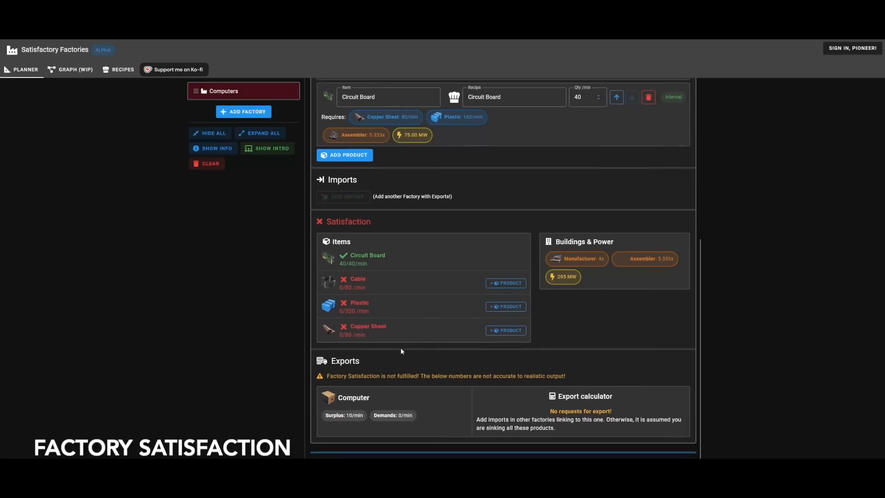
{"action": "scroll", "coordinate": [439, 330], "scroll_direction": "up", "scroll_amount": 5}
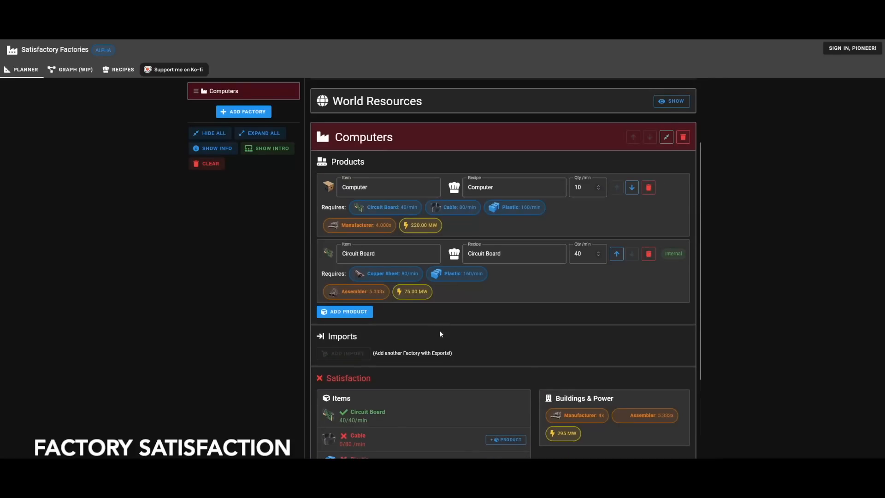
{"action": "scroll", "coordinate": [353, 95], "scroll_direction": "down", "scroll_amount": 2}
{"action": "scroll", "coordinate": [384, 368], "scroll_direction": "down", "scroll_amount": 1}
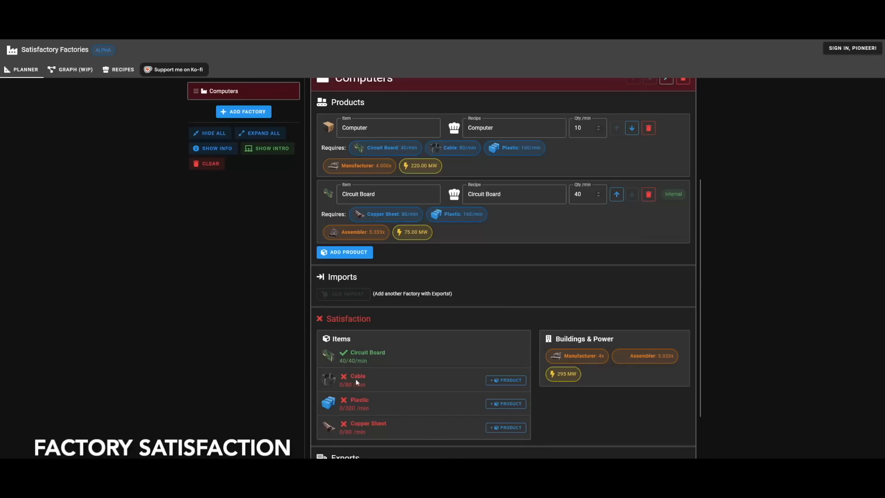
{"action": "scroll", "coordinate": [415, 394], "scroll_direction": "down", "scroll_amount": 2}
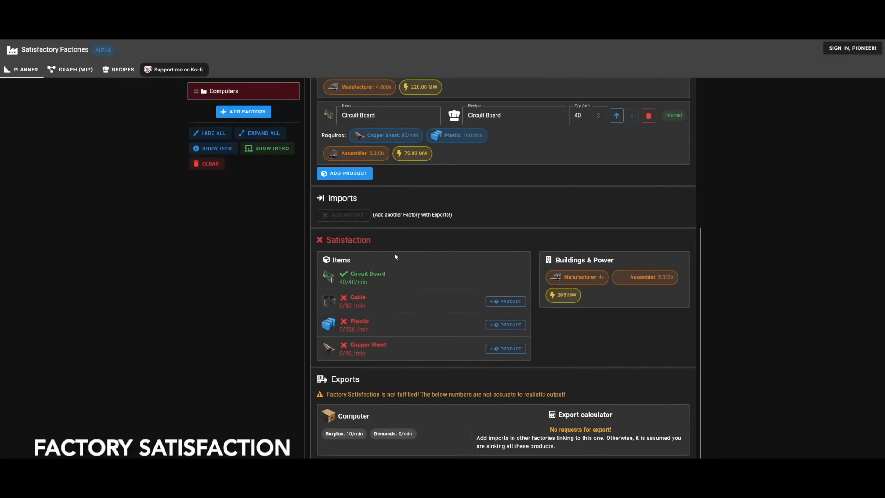
{"action": "left_click", "coordinate": [256, 112]}
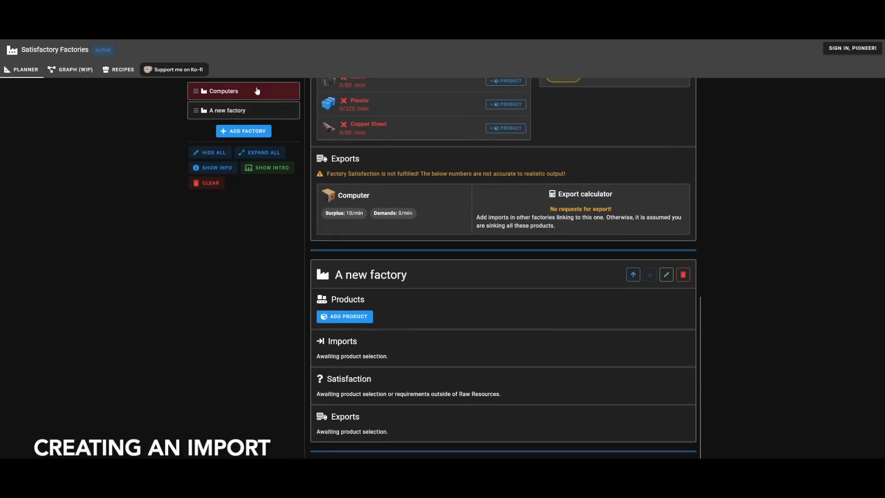
{"action": "left_click", "coordinate": [257, 88]}
{"action": "left_click", "coordinate": [247, 112]}
{"action": "double_click", "coordinate": [376, 276]}
{"action": "key", "text": "ctrl+a"}
{"action": "type", "text": "Cop"}
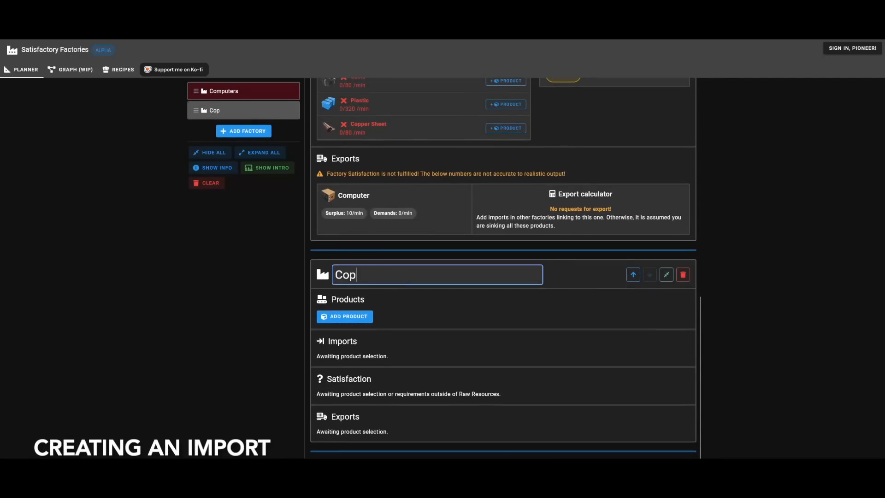
{"action": "type", "text": "per Basics"}
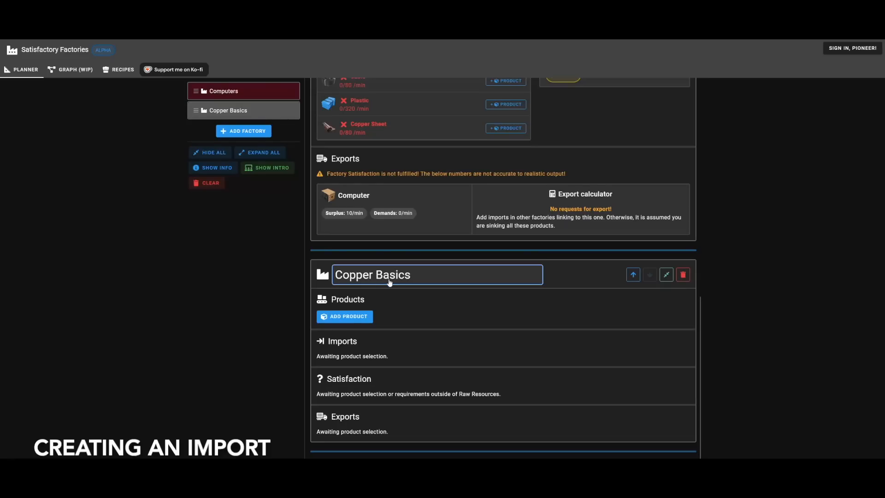
- Add Wire to the Copper Basics factory with the standard Wire recipe at 1200 per minute
{"action": "left_click", "coordinate": [356, 316]}
{"action": "type", "text": "Wire"}
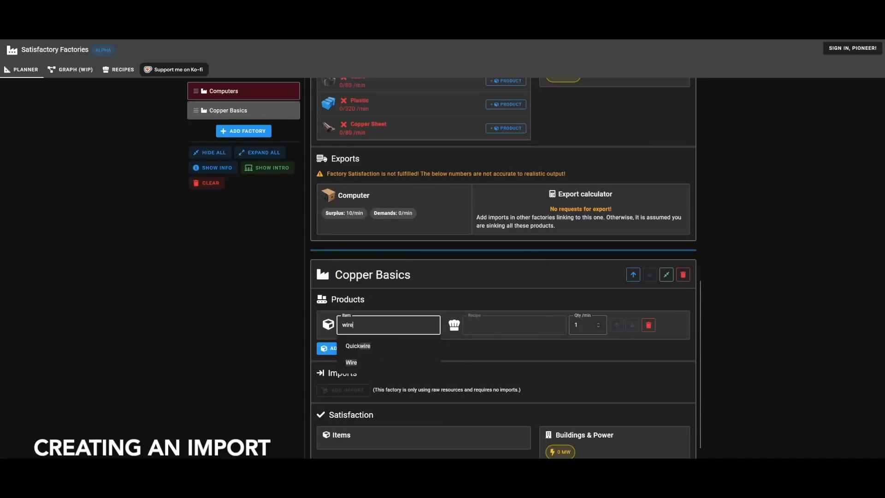
{"action": "left_click", "coordinate": [506, 325]}
{"action": "left_click", "coordinate": [506, 395]}
{"action": "left_click_drag", "start_coordinate": [584, 326], "coordinate": [509, 316]}
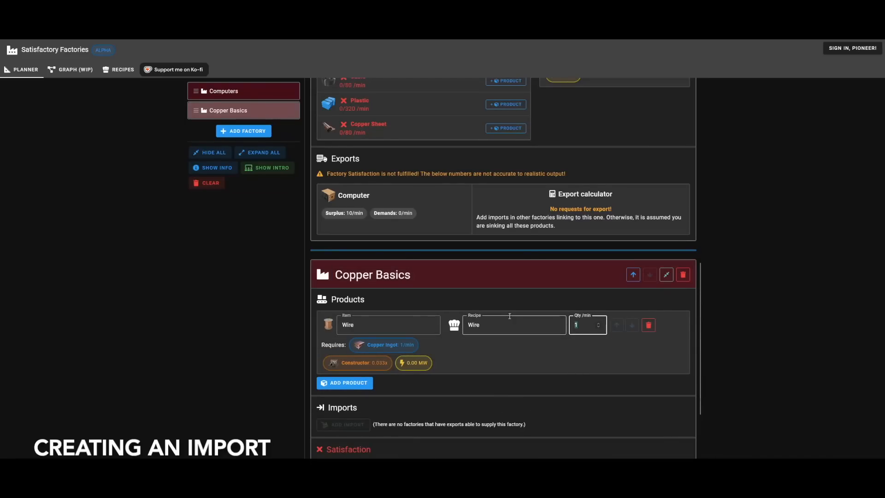
{"action": "type", "text": "1200"}
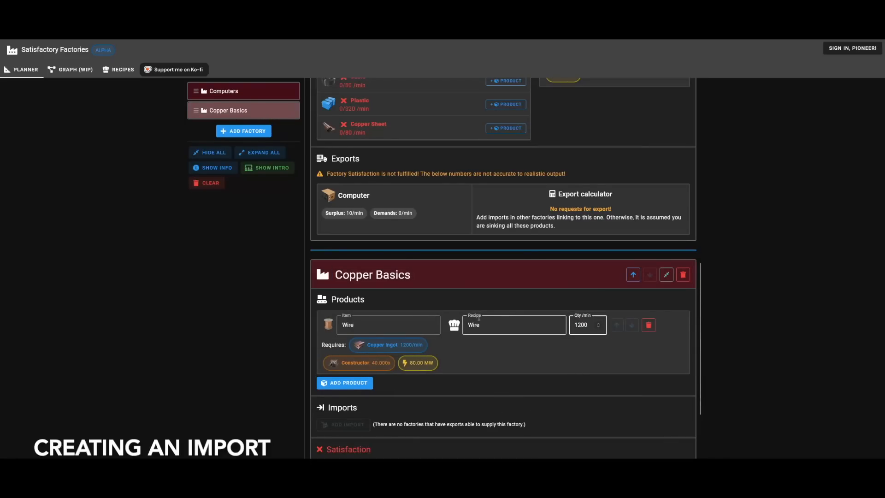
- Add Cable as a second product of Copper Basics with the standard Cable recipe at 720 per minute
{"action": "left_click", "coordinate": [355, 383]}
{"action": "type", "text": "cable"}
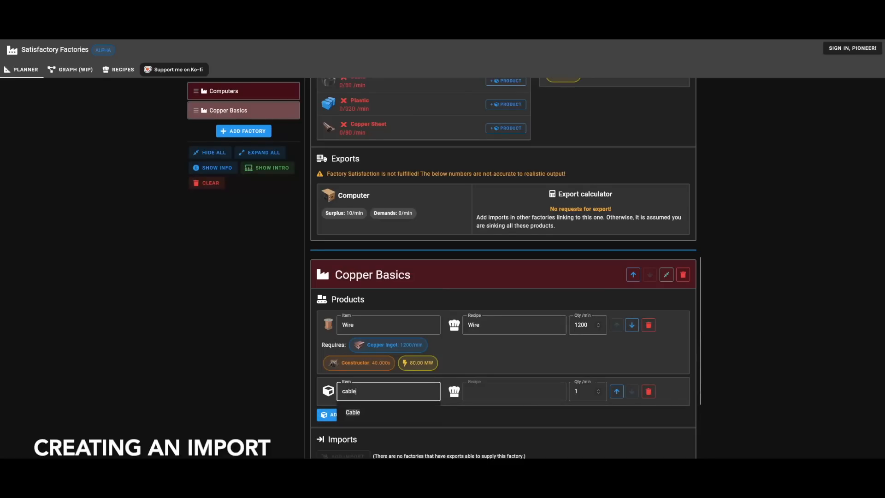
{"action": "left_click", "coordinate": [354, 412]}
{"action": "left_click", "coordinate": [484, 394]}
{"action": "left_click", "coordinate": [483, 457]}
{"action": "left_click_drag", "start_coordinate": [583, 392], "coordinate": [540, 398]}
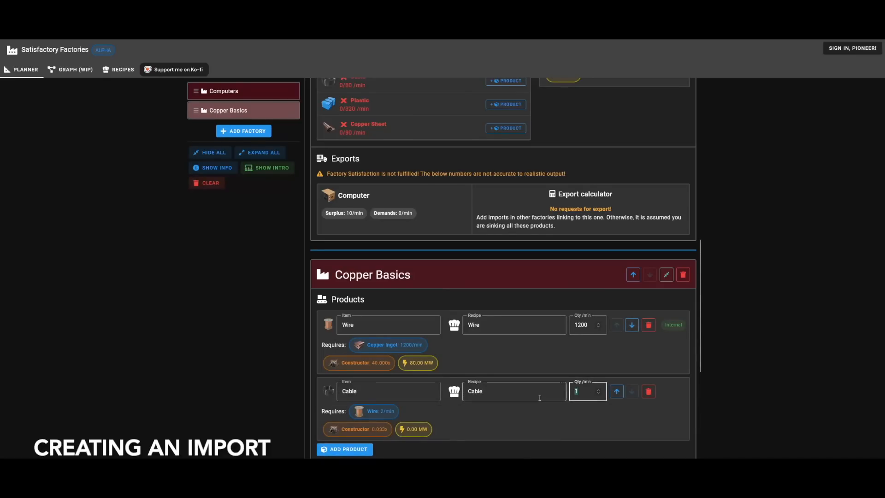
{"action": "type", "text": "720"}
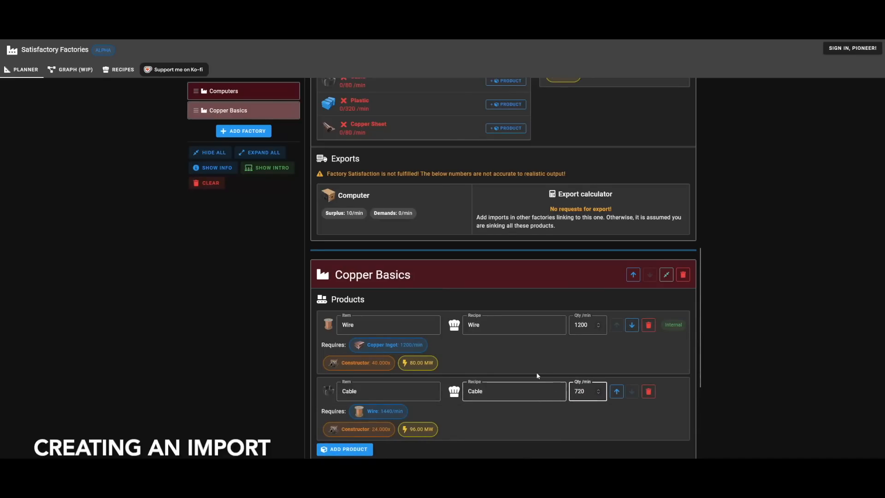
{"action": "left_click", "coordinate": [537, 375]}
- Fix the Wire shortfall in Copper Basics' satisfaction list so Wire production becomes 1440 per minute
{"action": "scroll", "coordinate": [568, 349], "scroll_direction": "down", "scroll_amount": 2}
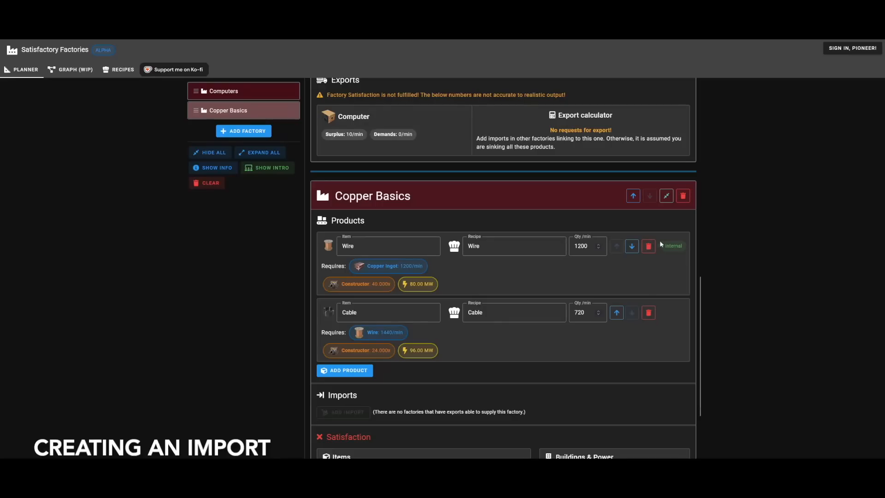
{"action": "scroll", "coordinate": [506, 377], "scroll_direction": "down", "scroll_amount": 4}
{"action": "scroll", "coordinate": [488, 328], "scroll_direction": "up", "scroll_amount": 1}
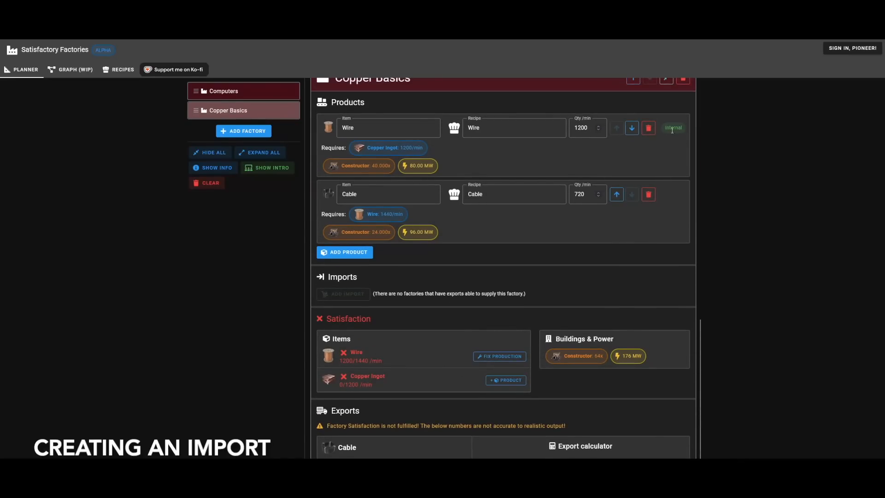
{"action": "left_click", "coordinate": [509, 360]}
{"action": "scroll", "coordinate": [555, 309], "scroll_direction": "up", "scroll_amount": 9}
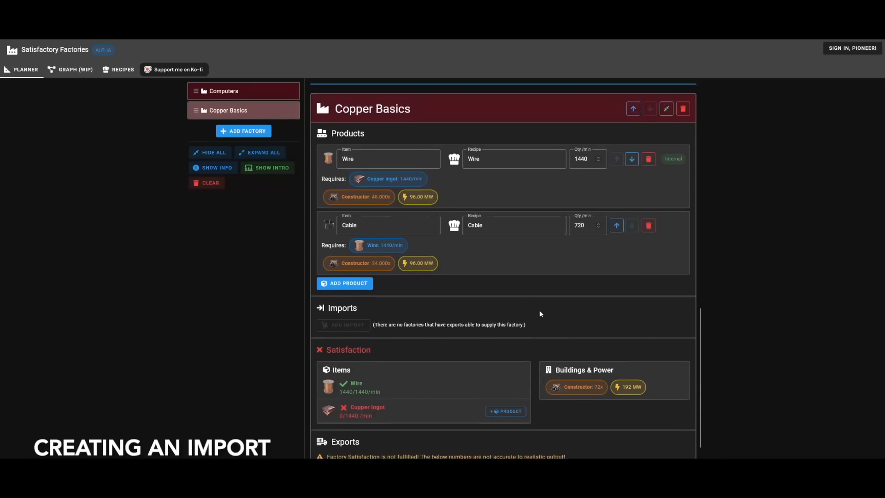
- Move Copper Basics above Computers in the factory list and show its details
{"action": "scroll", "coordinate": [541, 327], "scroll_direction": "down", "scroll_amount": 5}
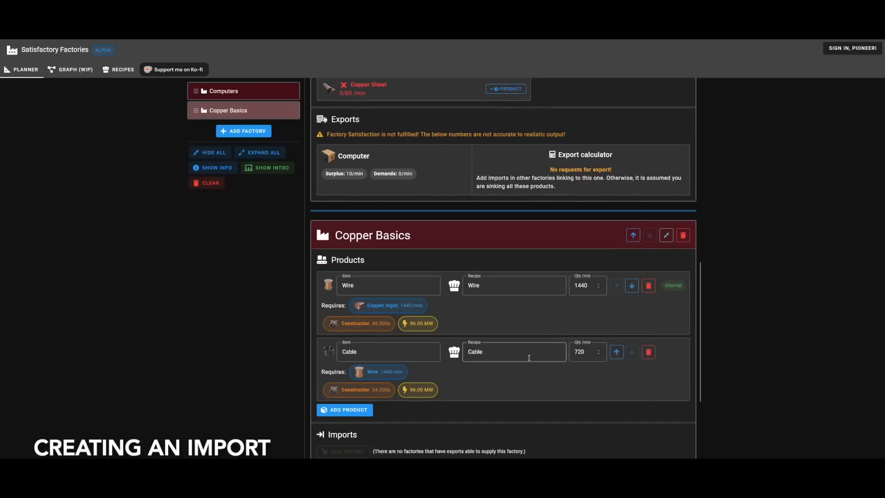
{"action": "scroll", "coordinate": [516, 366], "scroll_direction": "up", "scroll_amount": 9}
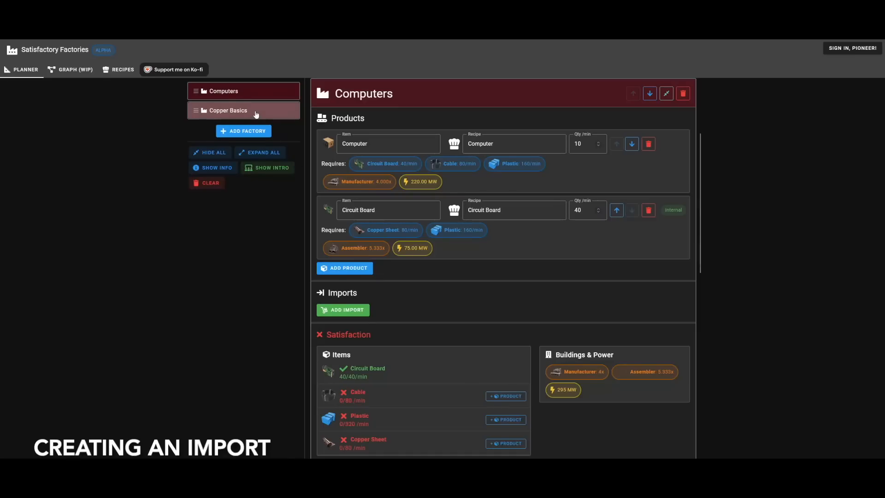
{"action": "left_click_drag", "start_coordinate": [257, 112], "coordinate": [256, 95]}
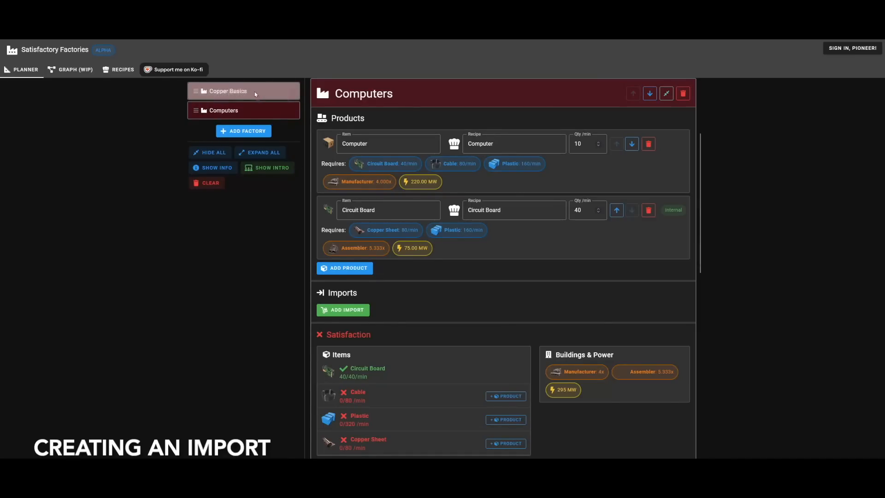
{"action": "left_click", "coordinate": [256, 94]}
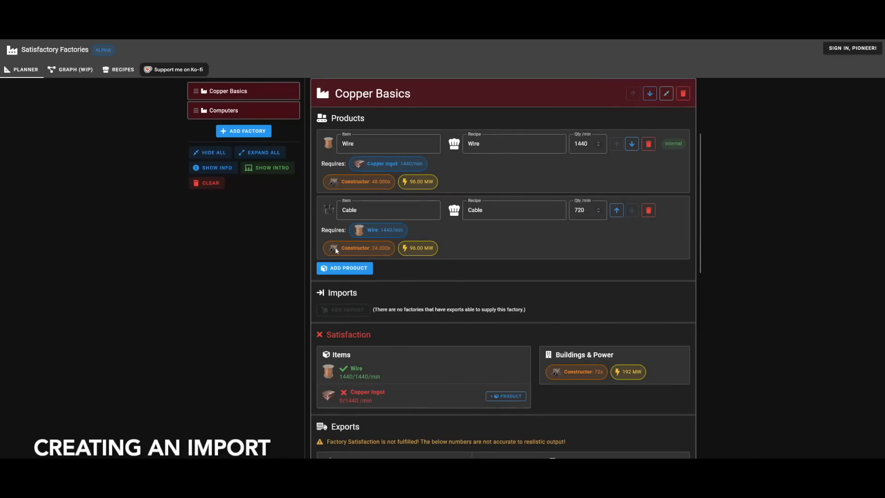
- Add an import of Cable from Copper Basics to the Computers factory and satisfy its demand with 80 per minute
{"action": "left_click", "coordinate": [249, 111]}
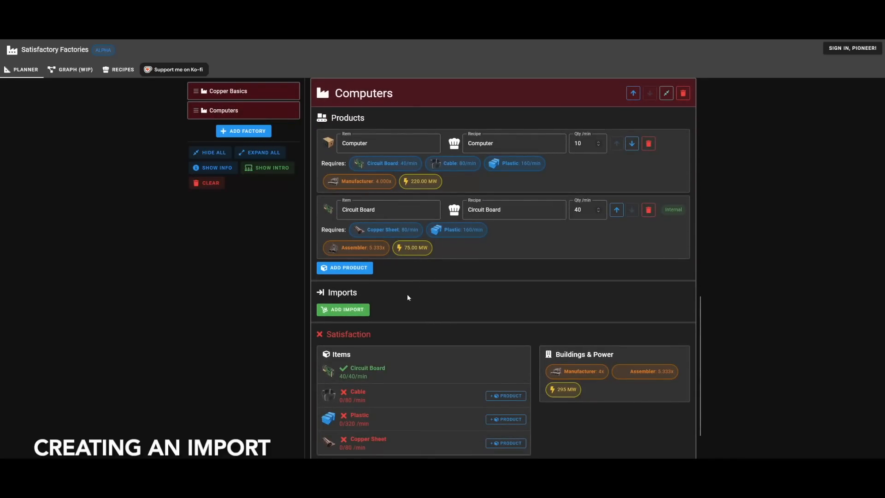
{"action": "scroll", "coordinate": [407, 298], "scroll_direction": "up", "scroll_amount": 10}
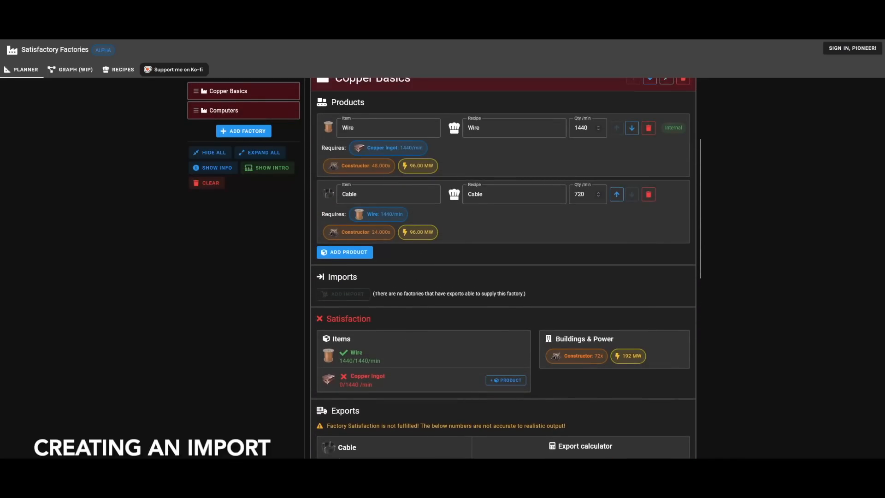
{"action": "scroll", "coordinate": [336, 371], "scroll_direction": "down", "scroll_amount": 2}
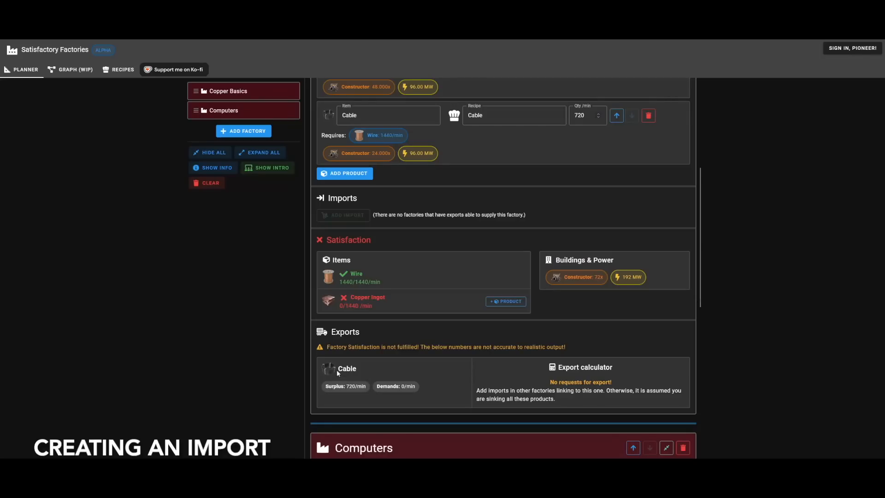
{"action": "scroll", "coordinate": [412, 355], "scroll_direction": "down", "scroll_amount": 8}
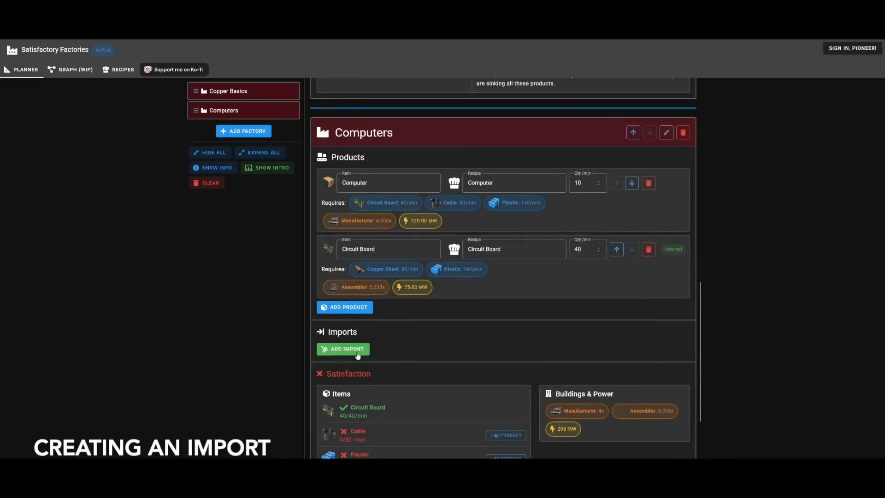
{"action": "scroll", "coordinate": [358, 352], "scroll_direction": "down", "scroll_amount": 2}
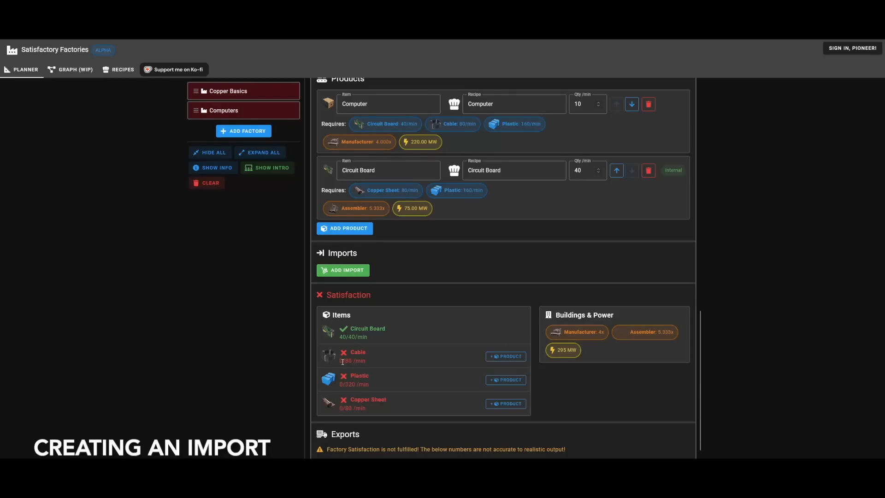
{"action": "left_click", "coordinate": [351, 272]}
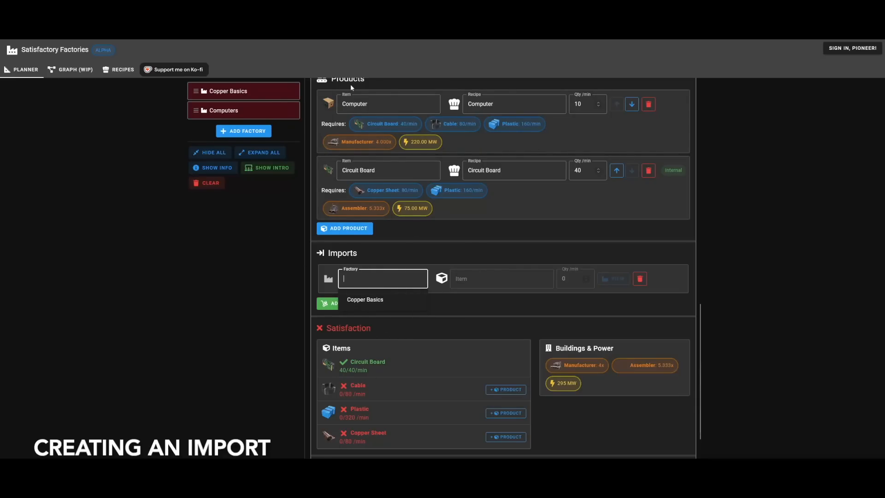
{"action": "left_click", "coordinate": [362, 300]}
{"action": "left_click", "coordinate": [488, 279]}
{"action": "left_click", "coordinate": [472, 300]}
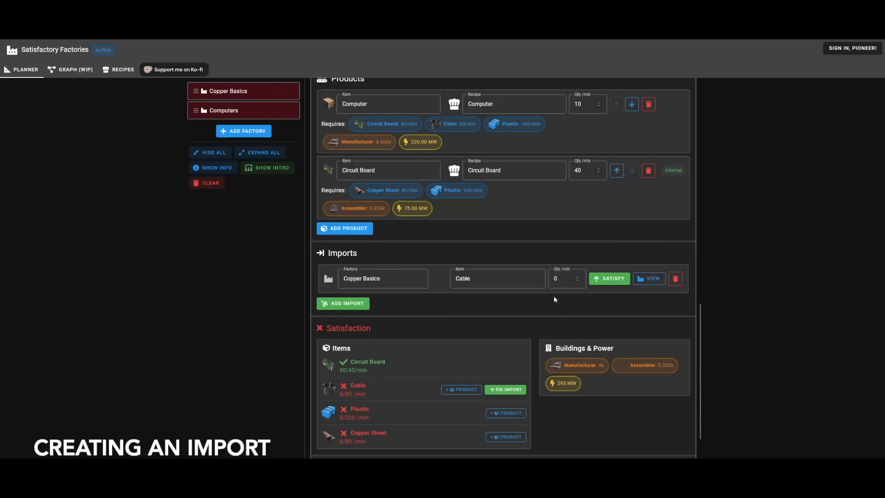
{"action": "left_click", "coordinate": [602, 280]}
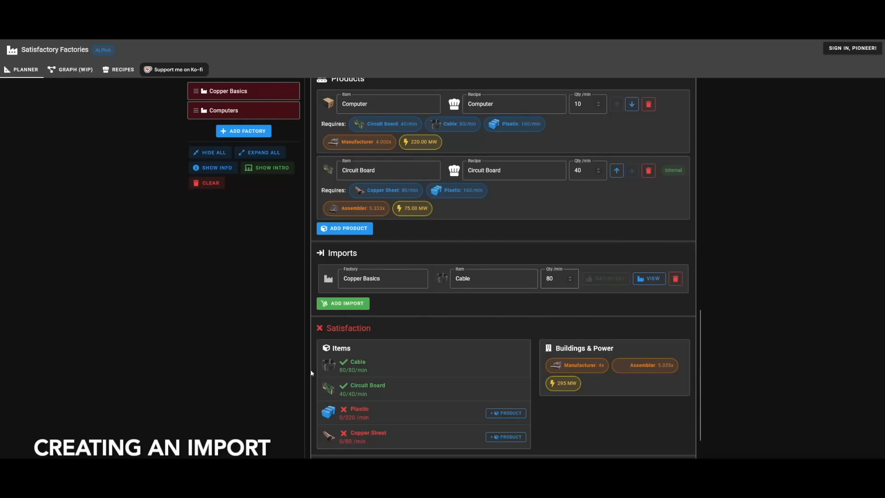
- Examine the supplied Cable in Computers, and its demand and belt and freight car calculations in Copper Basics' exports
{"action": "left_click_drag", "start_coordinate": [386, 369], "coordinate": [330, 366]}
{"action": "left_click", "coordinate": [421, 380]}
{"action": "scroll", "coordinate": [435, 390], "scroll_direction": "up", "scroll_amount": 8}
{"action": "scroll", "coordinate": [461, 367], "scroll_direction": "up", "scroll_amount": 2}
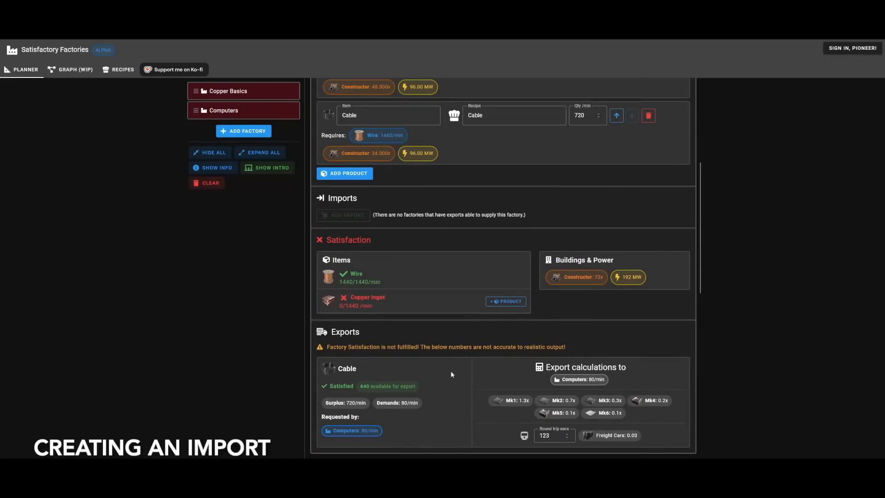
{"action": "scroll", "coordinate": [449, 367], "scroll_direction": "down", "scroll_amount": 1}
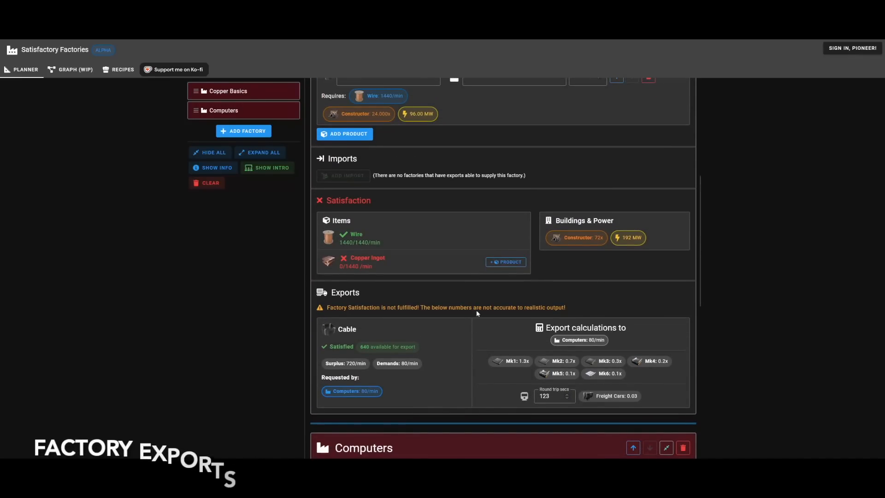
{"action": "scroll", "coordinate": [388, 312], "scroll_direction": "down", "scroll_amount": 1}
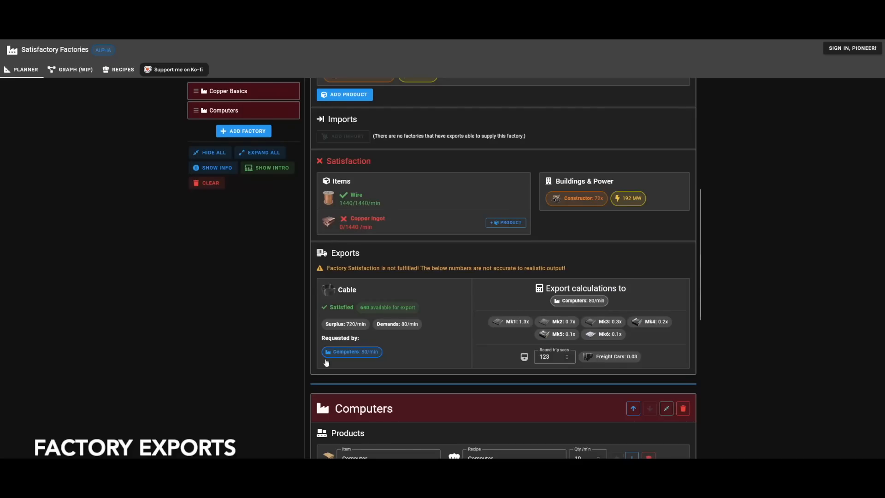
{"action": "left_click_drag", "start_coordinate": [518, 321], "coordinate": [551, 327]}
{"action": "left_click", "coordinate": [633, 302]}
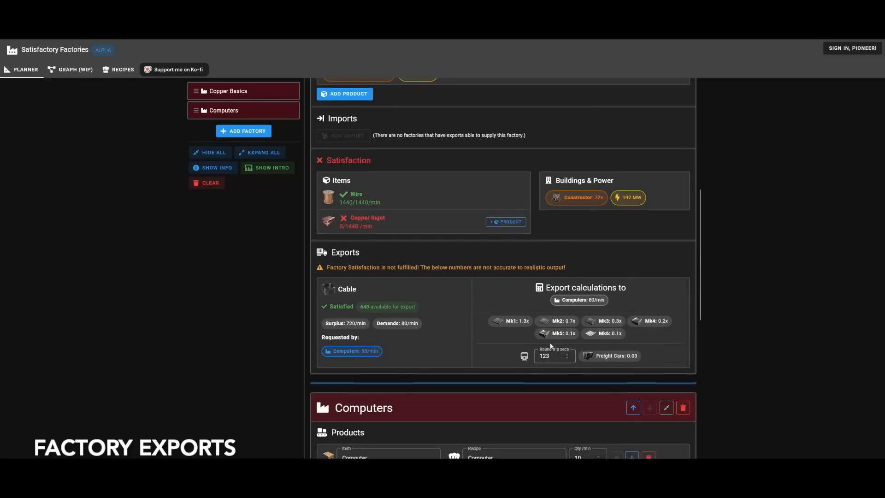
{"action": "scroll", "coordinate": [503, 337], "scroll_direction": "down", "scroll_amount": 1}
{"action": "left_click", "coordinate": [557, 316]}
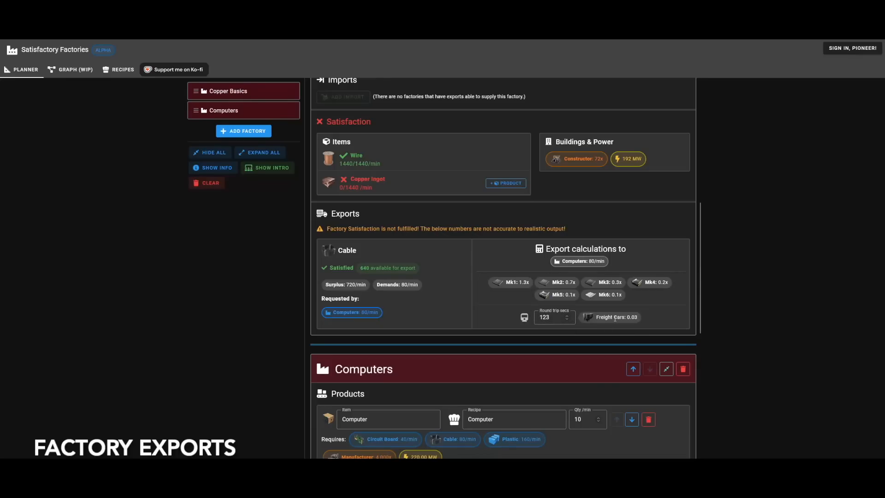
- Show the explanatory info texts and read the notes on exports, freight platforms and round trip time
{"action": "left_click", "coordinate": [231, 168]}
{"action": "scroll", "coordinate": [534, 308], "scroll_direction": "down", "scroll_amount": 2}
{"action": "scroll", "coordinate": [419, 193], "scroll_direction": "up", "scroll_amount": 8}
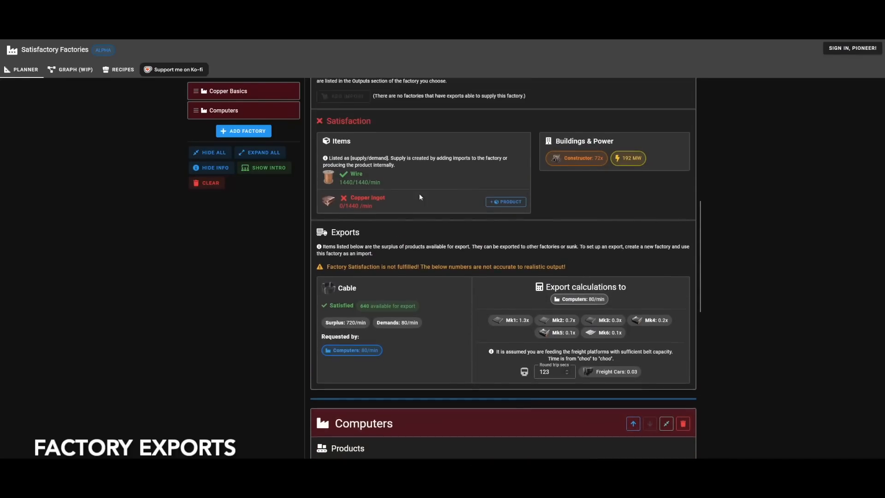
{"action": "scroll", "coordinate": [414, 407], "scroll_direction": "down", "scroll_amount": 8}
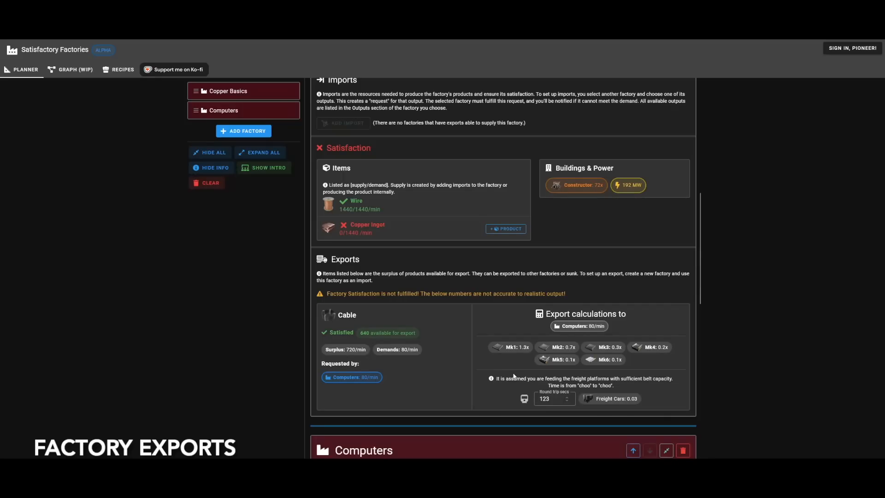
{"action": "left_click_drag", "start_coordinate": [621, 318], "coordinate": [505, 300]}
{"action": "left_click", "coordinate": [627, 315]}
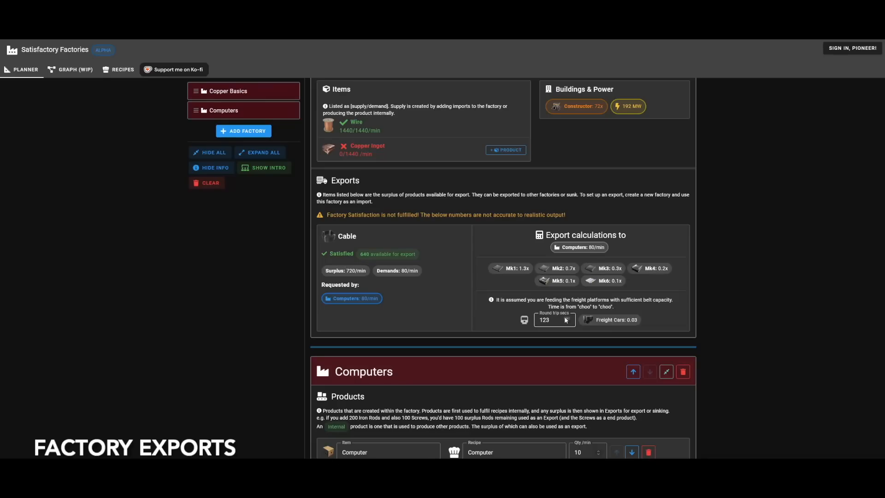
{"action": "left_click_drag", "start_coordinate": [614, 300], "coordinate": [552, 306]}
{"action": "left_click", "coordinate": [557, 306]}
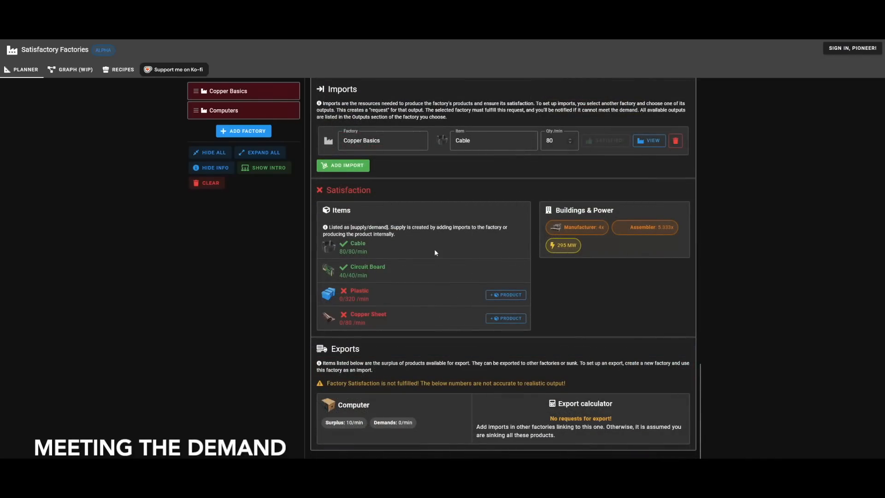
- Add a third factory named Oil Processing and hide the explanatory info texts
{"action": "scroll", "coordinate": [341, 402], "scroll_direction": "up", "scroll_amount": 2}
{"action": "left_click", "coordinate": [240, 133]}
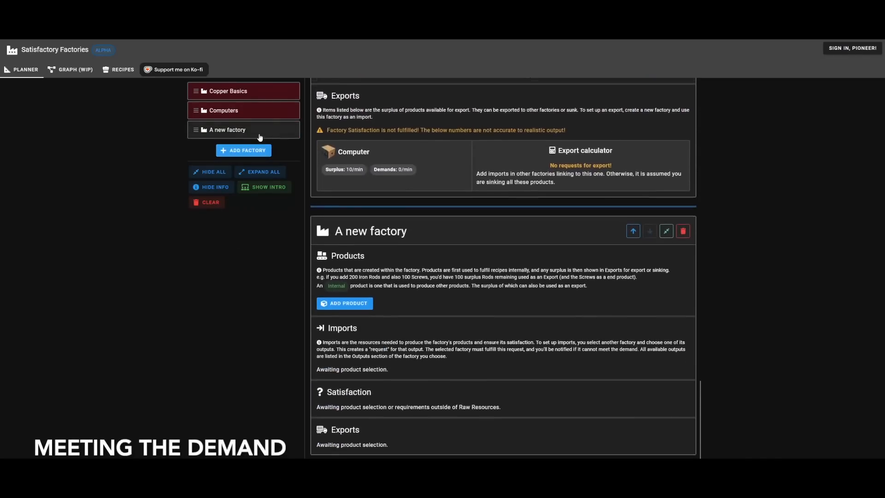
{"action": "left_click", "coordinate": [365, 226]}
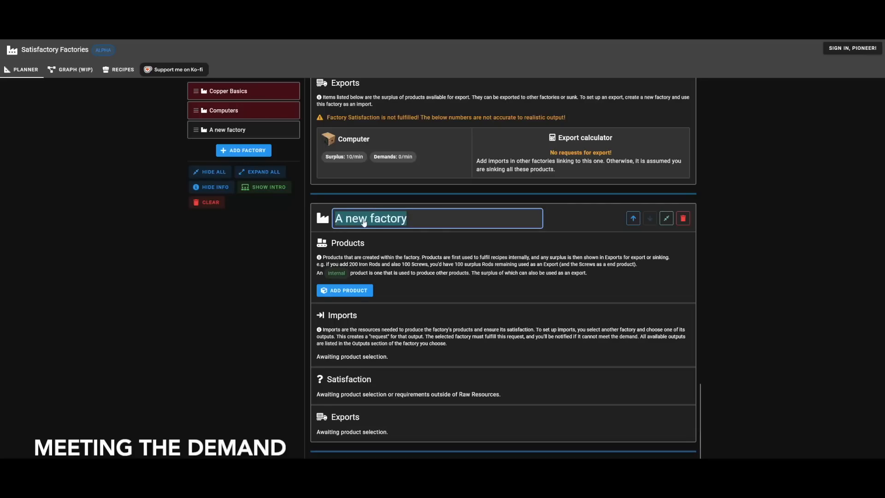
{"action": "type", "text": "Oil Processing"}
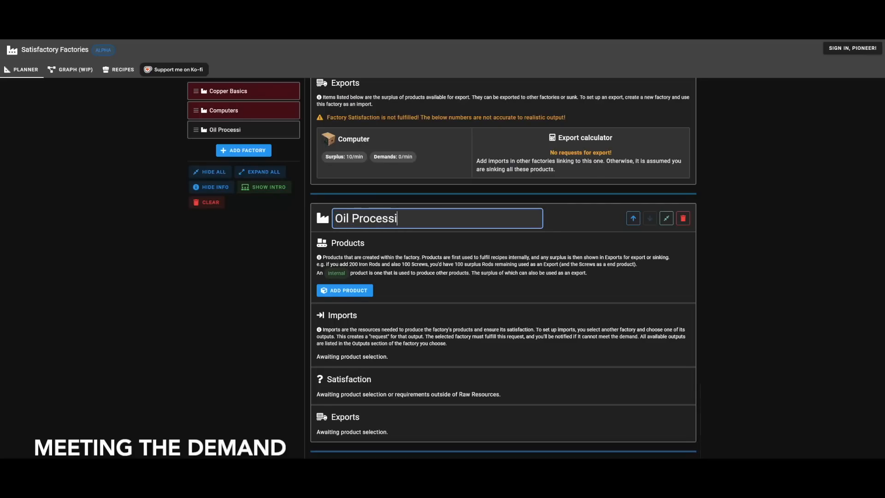
{"action": "left_click", "coordinate": [212, 187]}
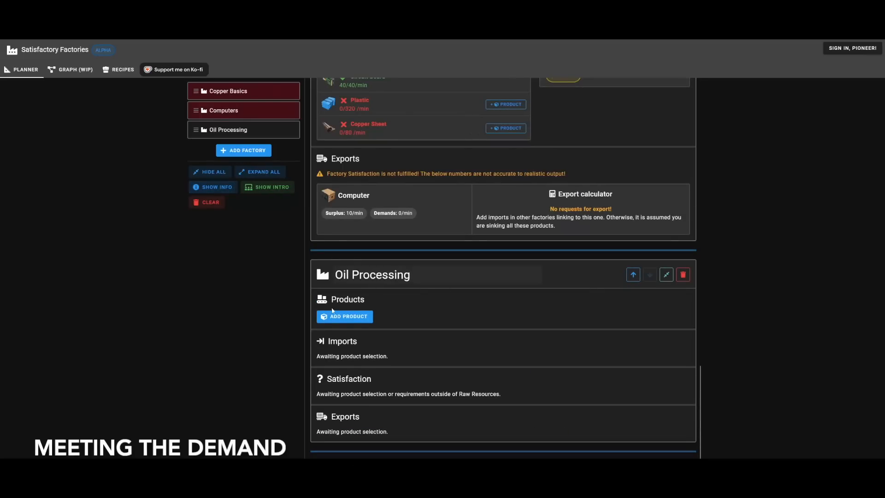
- Add Plastic, made with the Plastic recipe, as a product of the Oil Processing factory
{"action": "left_click", "coordinate": [339, 321]}
{"action": "left_click", "coordinate": [373, 329]}
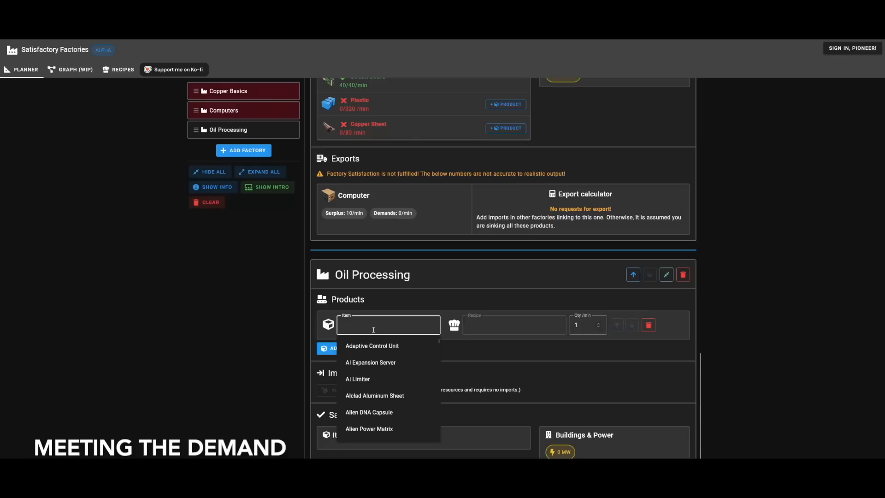
{"action": "type", "text": "plastic"}
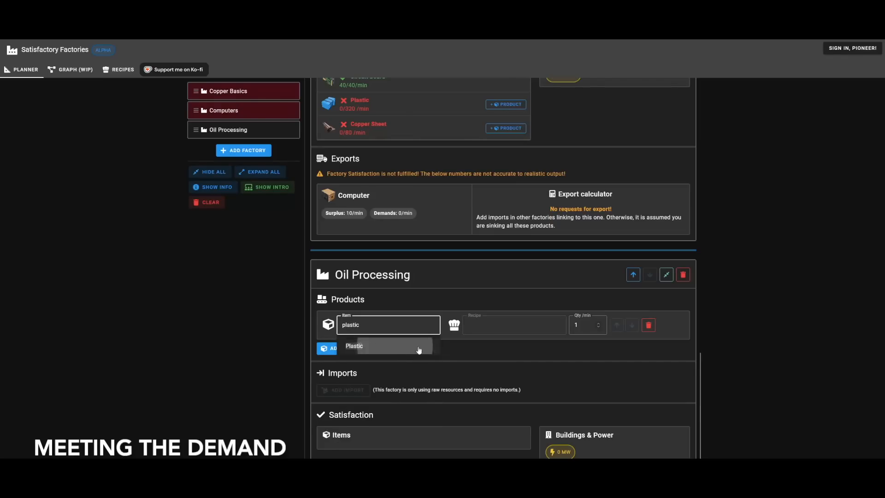
{"action": "left_click", "coordinate": [406, 347]}
{"action": "left_click", "coordinate": [502, 363]}
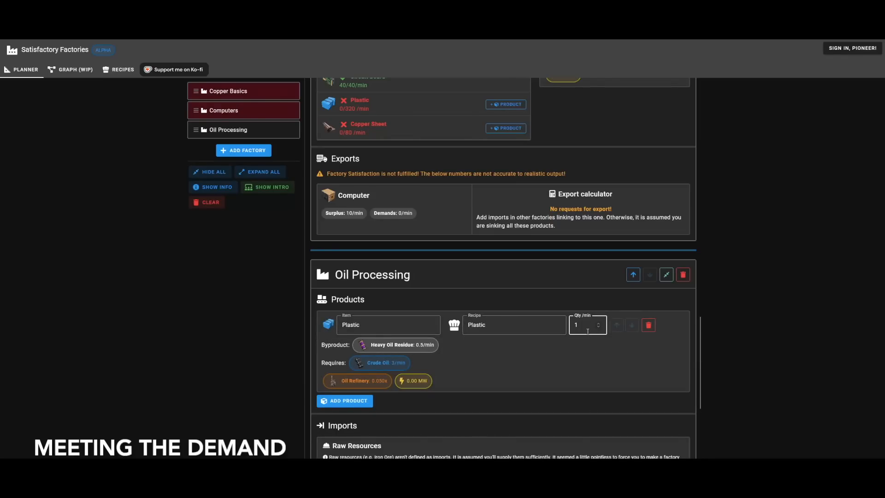
- Add an import of Plastic from Oil Processing to the Computers factory and satisfy its demand with 320 per minute
{"action": "scroll", "coordinate": [461, 295], "scroll_direction": "up", "scroll_amount": 3}
{"action": "scroll", "coordinate": [380, 256], "scroll_direction": "up", "scroll_amount": 4}
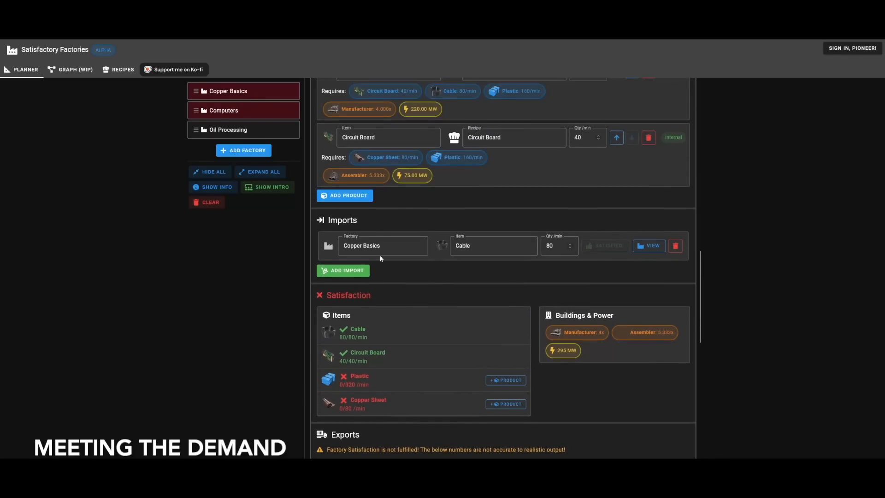
{"action": "left_click", "coordinate": [364, 267]}
{"action": "left_click", "coordinate": [366, 268]}
{"action": "left_click", "coordinate": [381, 312]}
{"action": "left_click", "coordinate": [484, 305]}
{"action": "left_click", "coordinate": [599, 278]}
- Fix the Plastic shortage in Oil Processing's exports by raising its production to 320 per minute
{"action": "scroll", "coordinate": [461, 323], "scroll_direction": "down", "scroll_amount": 15}
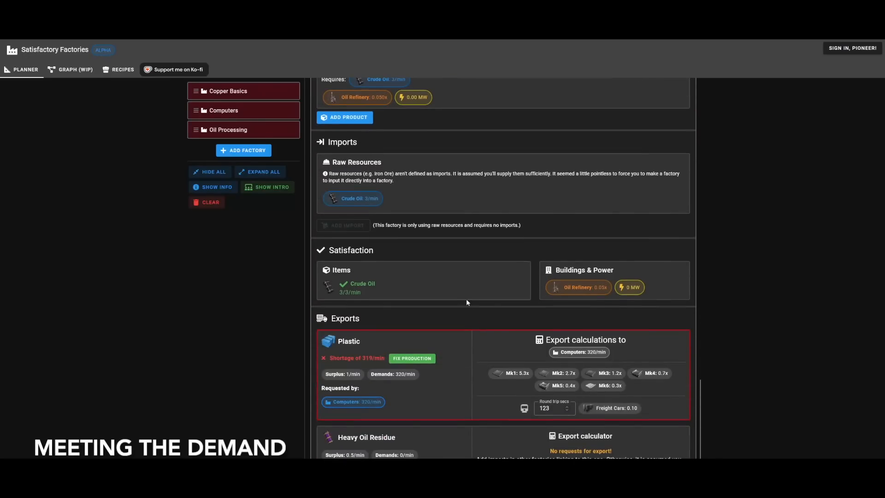
{"action": "scroll", "coordinate": [481, 310], "scroll_direction": "down", "scroll_amount": 1}
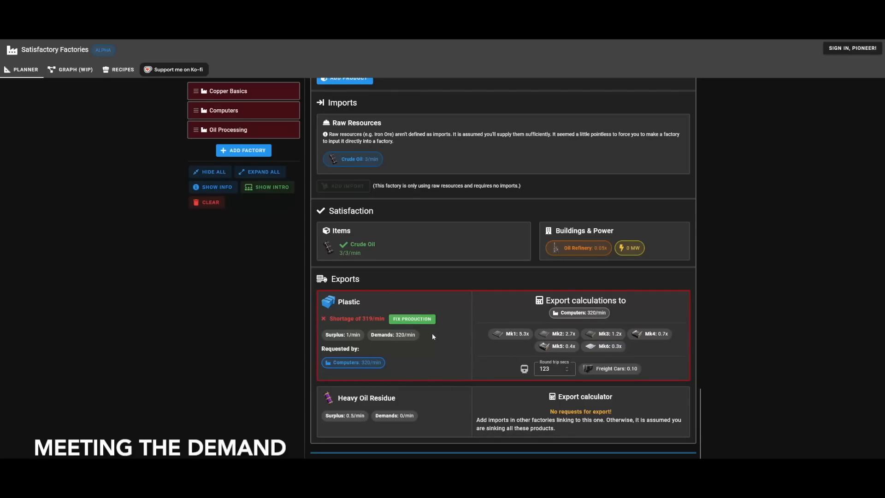
{"action": "left_click", "coordinate": [412, 319]}
{"action": "scroll", "coordinate": [468, 241], "scroll_direction": "up", "scroll_amount": 4}
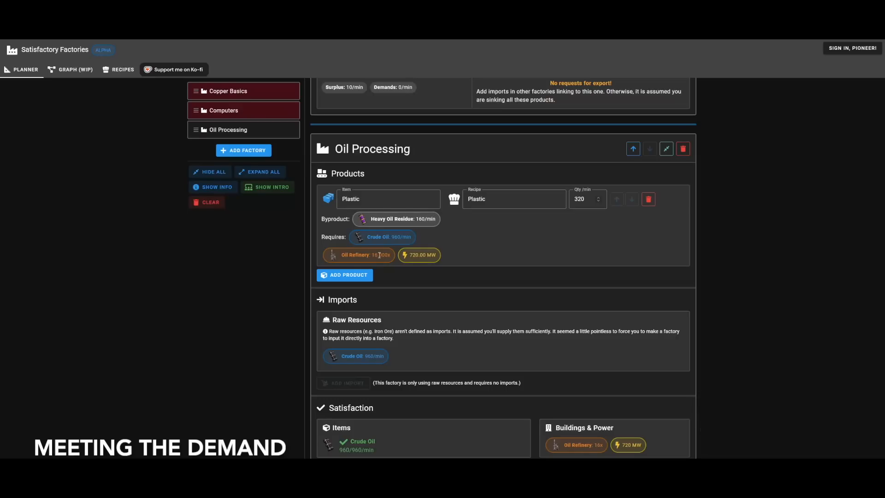
- Move the Oil Processing factory above Copper Basics in the factory order
{"action": "scroll", "coordinate": [566, 239], "scroll_direction": "down", "scroll_amount": 4}
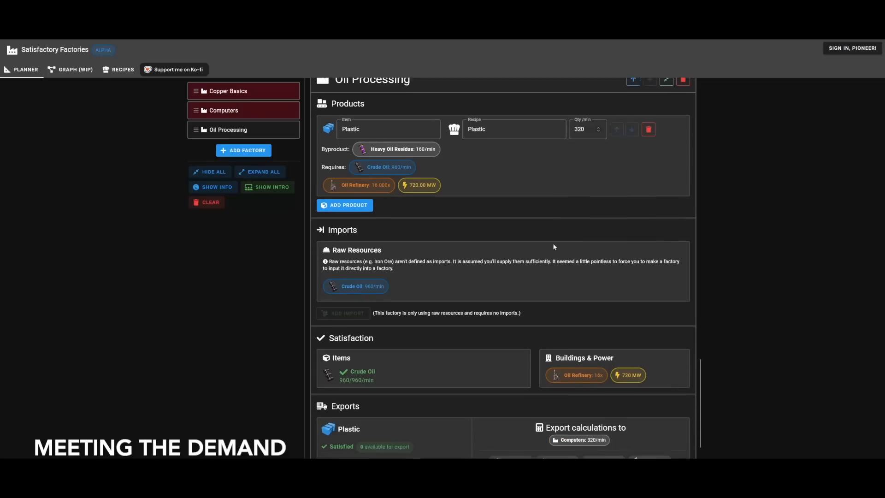
{"action": "scroll", "coordinate": [481, 303], "scroll_direction": "up", "scroll_amount": 12}
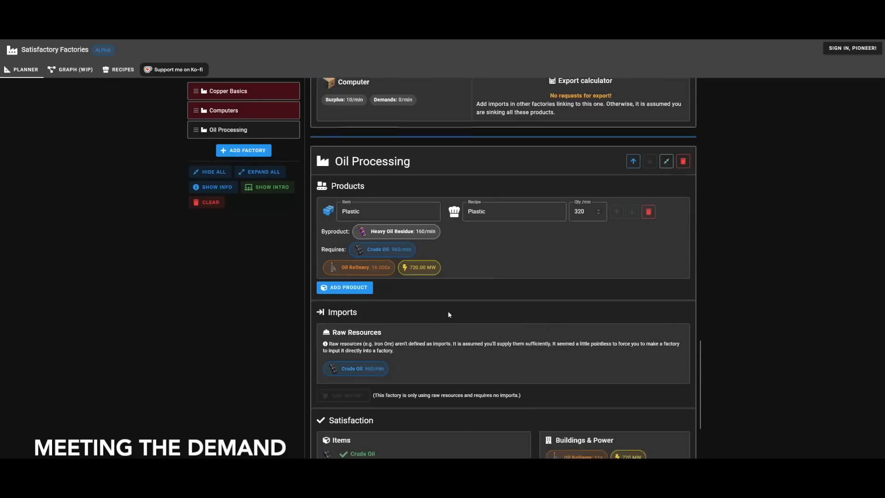
{"action": "left_click_drag", "start_coordinate": [221, 130], "coordinate": [228, 94]}
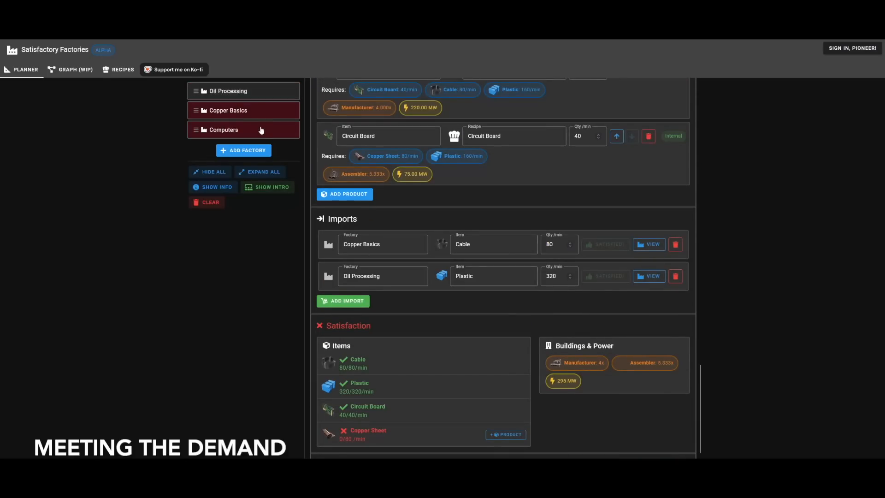
- Check the missing item in Computers and add Copper Sheet, with the Copper Sheet recipe, as a product of Copper Basics
{"action": "left_click", "coordinate": [243, 127]}
{"action": "scroll", "coordinate": [397, 435], "scroll_direction": "down", "scroll_amount": 3}
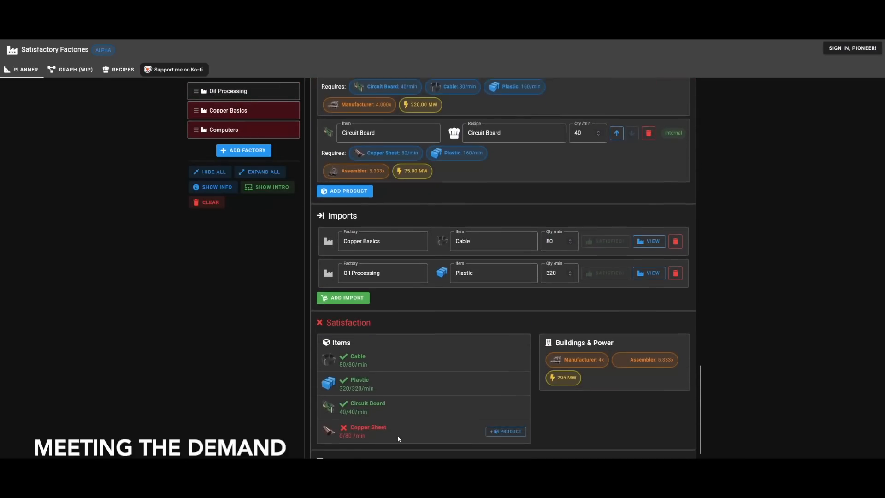
{"action": "left_click", "coordinate": [233, 113]}
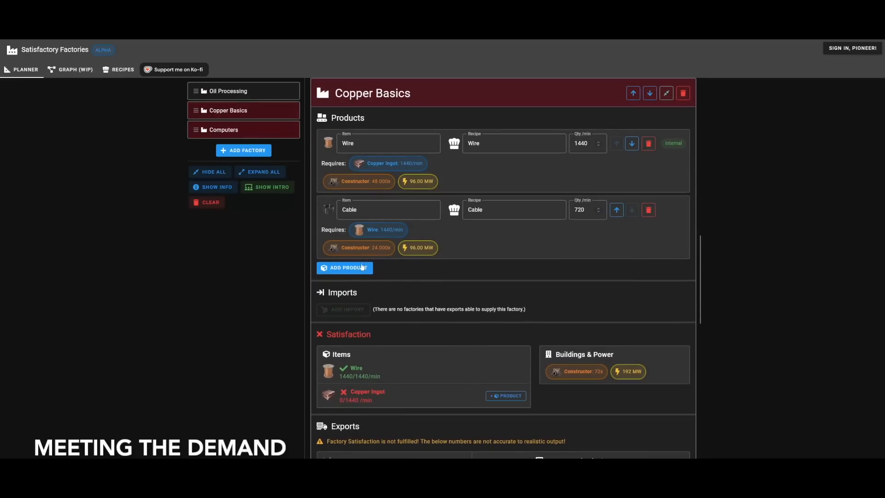
{"action": "left_click", "coordinate": [356, 268]}
{"action": "left_click", "coordinate": [372, 274]}
{"action": "type", "text": "copper she"}
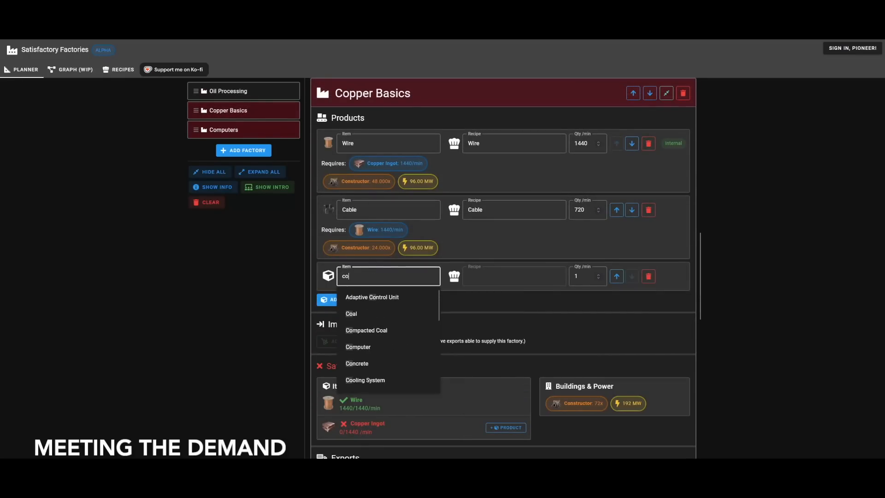
{"action": "left_click", "coordinate": [364, 300]}
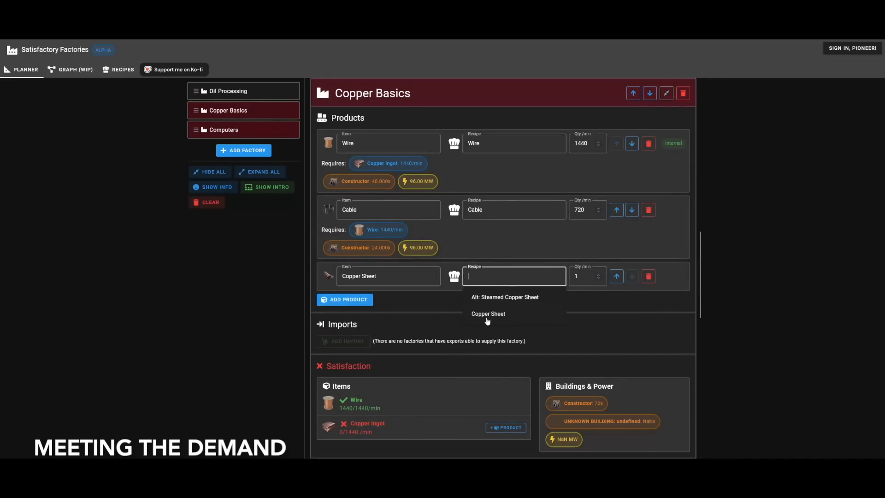
{"action": "left_click", "coordinate": [529, 307]}
- Add an import of Copper Sheet from Copper Basics to the Computers factory and satisfy its demand with 80 per minute
{"action": "left_click", "coordinate": [230, 130]}
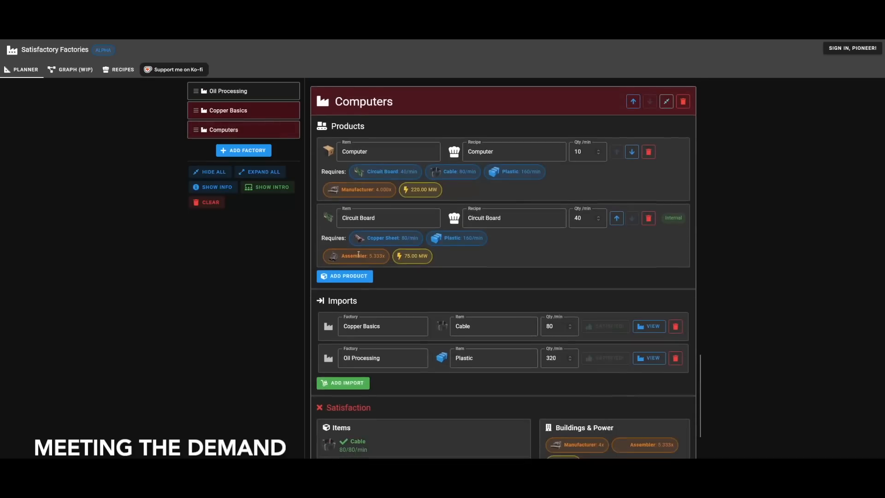
{"action": "left_click", "coordinate": [345, 369]}
{"action": "left_click", "coordinate": [366, 383]}
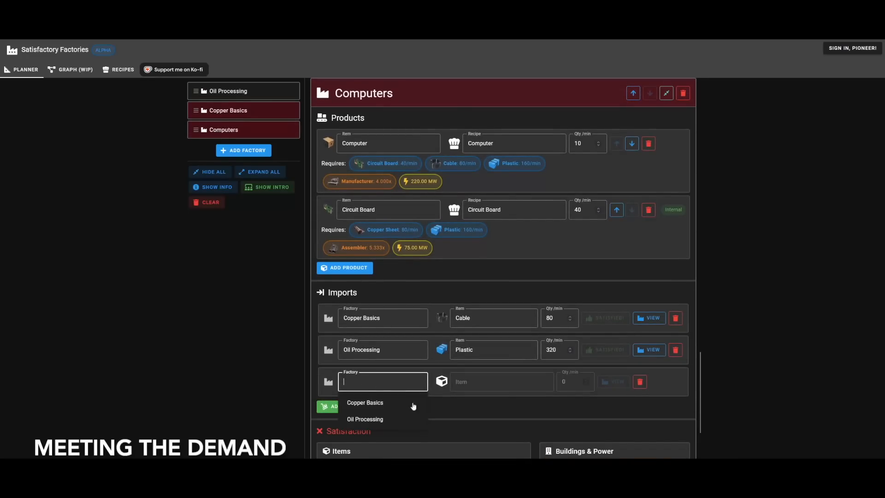
{"action": "left_click", "coordinate": [394, 405]}
{"action": "left_click", "coordinate": [497, 410]}
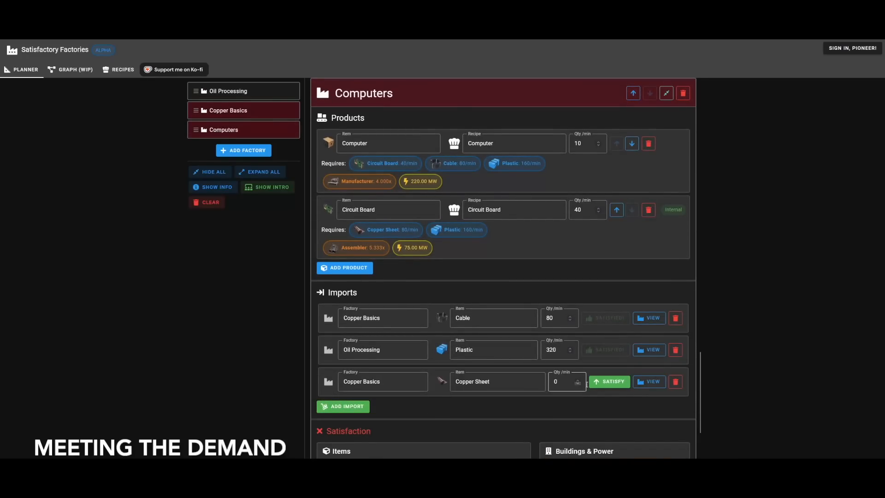
- Fix the Copper Sheet production in Copper Basics to 80 per minute and review the factory's unsatisfied items
{"action": "left_click", "coordinate": [229, 112]}
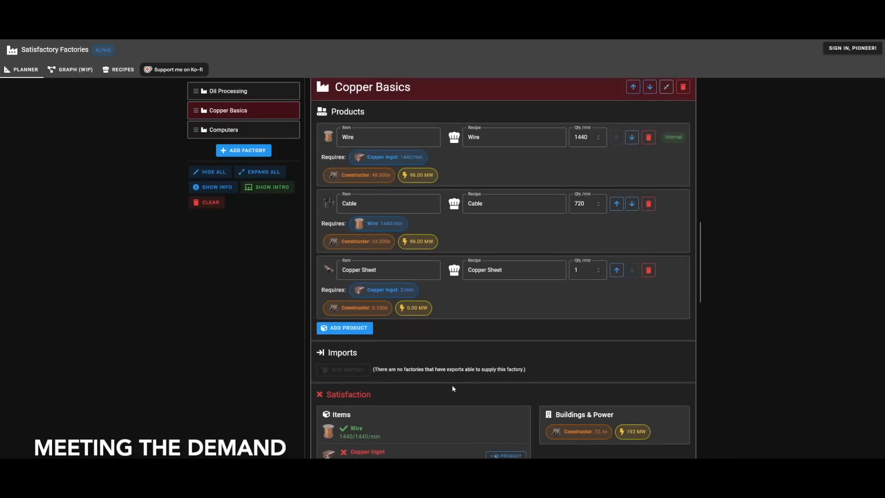
{"action": "scroll", "coordinate": [414, 396], "scroll_direction": "down", "scroll_amount": 4}
{"action": "scroll", "coordinate": [449, 350], "scroll_direction": "up", "scroll_amount": 5}
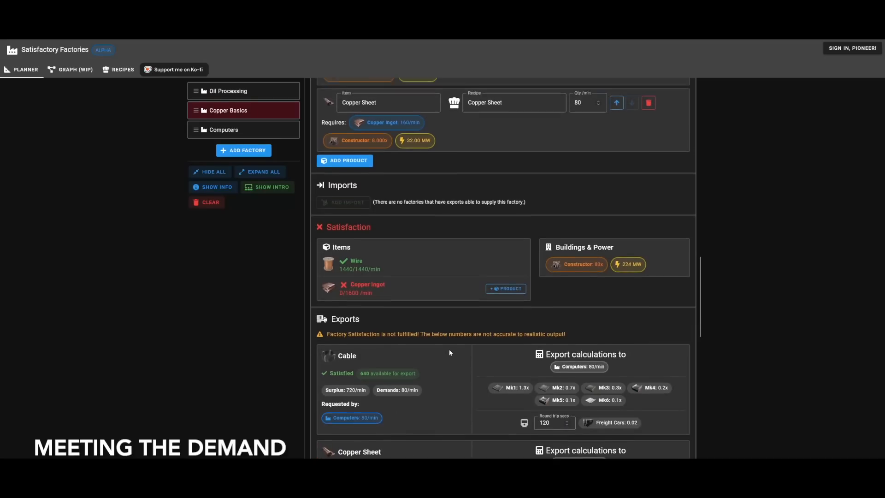
{"action": "scroll", "coordinate": [470, 353], "scroll_direction": "down", "scroll_amount": 3}
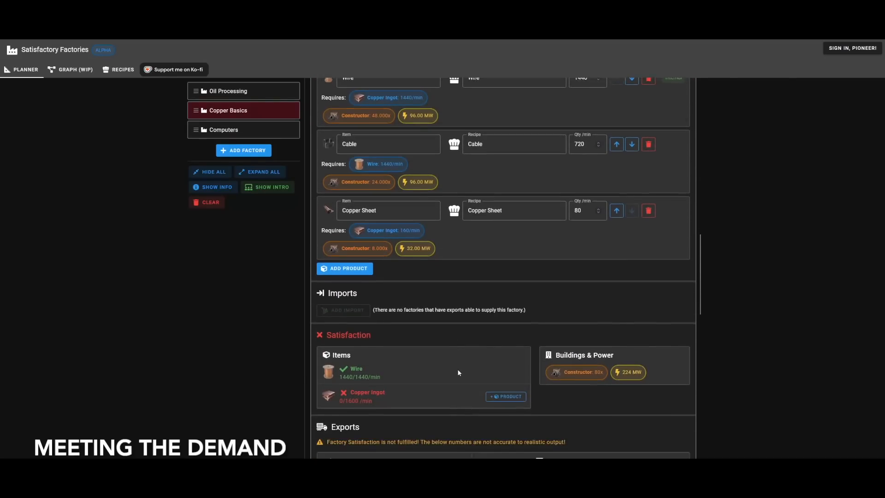
{"action": "scroll", "coordinate": [455, 354], "scroll_direction": "up", "scroll_amount": 3}
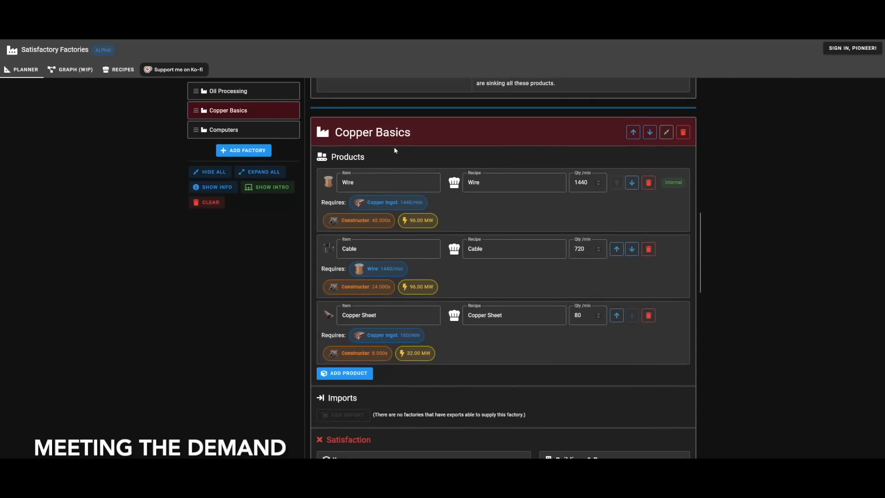
{"action": "scroll", "coordinate": [419, 153], "scroll_direction": "down", "scroll_amount": 2}
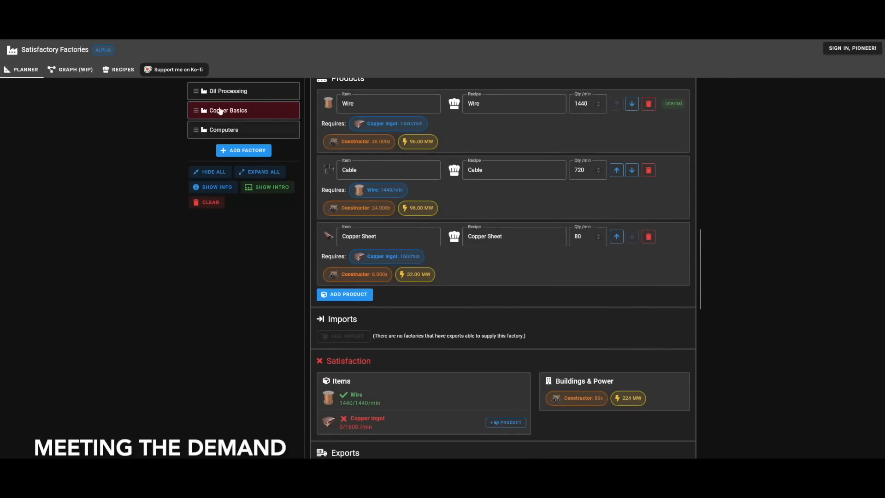
- Add a new factory, move it to the start of the factory order and name it Copper Ingot
{"action": "left_click", "coordinate": [268, 151]}
{"action": "left_click_drag", "start_coordinate": [267, 146], "coordinate": [251, 97]}
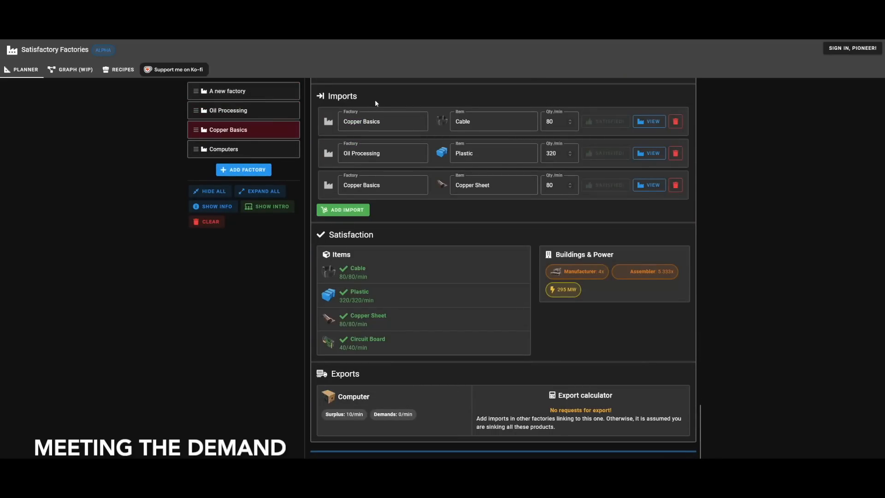
{"action": "left_click", "coordinate": [355, 94]}
{"action": "type", "text": "Copper Ingot"}
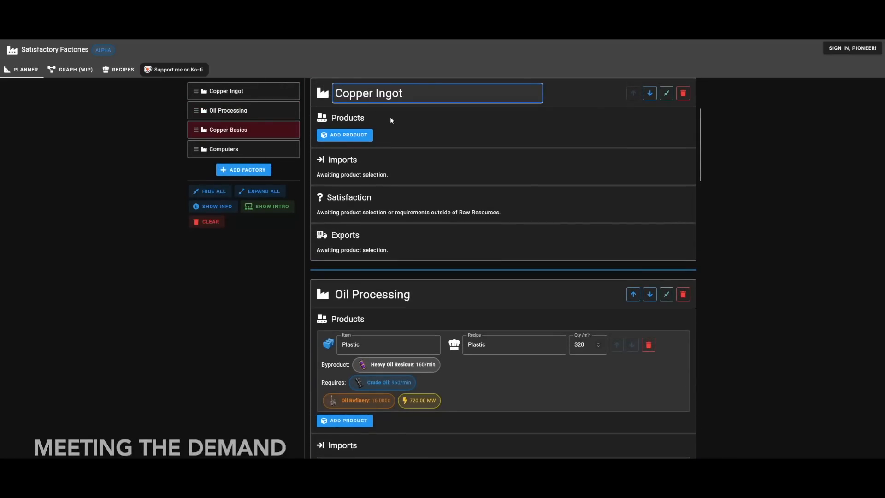
{"action": "key", "text": "Return"}
- Add Copper Ingot, made with the standard Copper Ingot recipe, as a product of the Copper Ingot factory
{"action": "left_click", "coordinate": [364, 135]}
{"action": "left_click", "coordinate": [387, 145]}
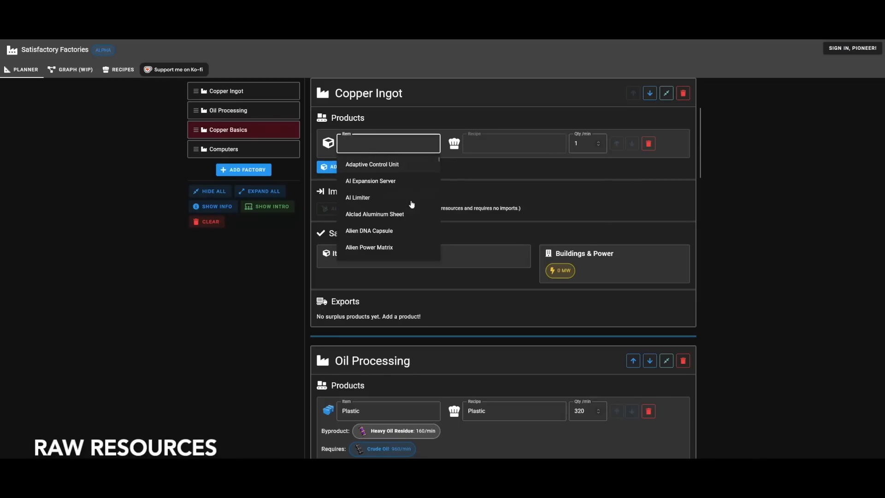
{"action": "type", "text": "copp"}
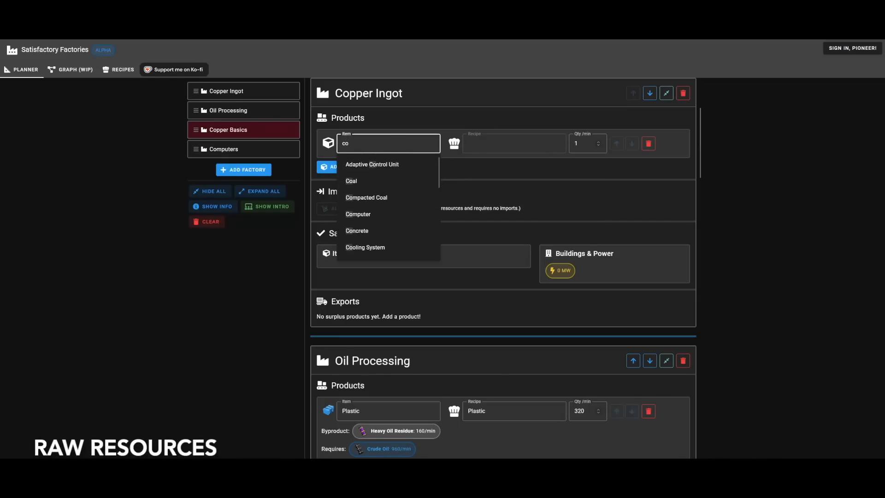
{"action": "left_click", "coordinate": [392, 181]}
{"action": "left_click", "coordinate": [482, 149]}
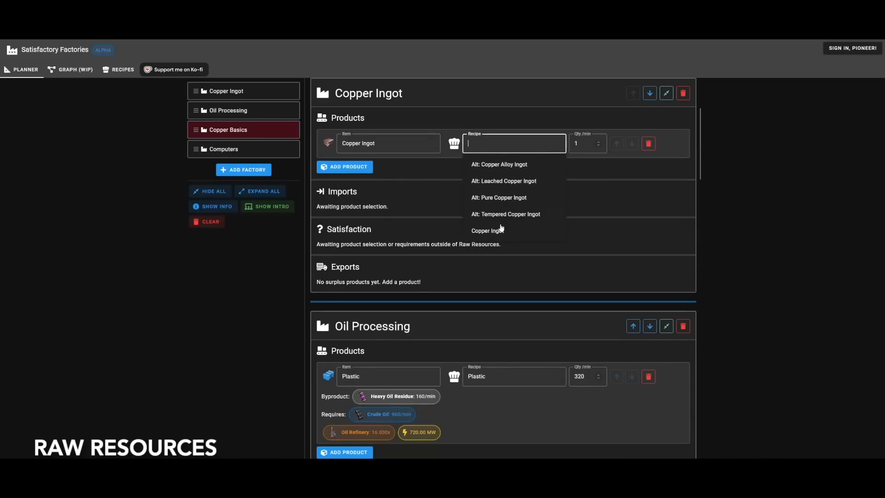
{"action": "left_click", "coordinate": [493, 231]}
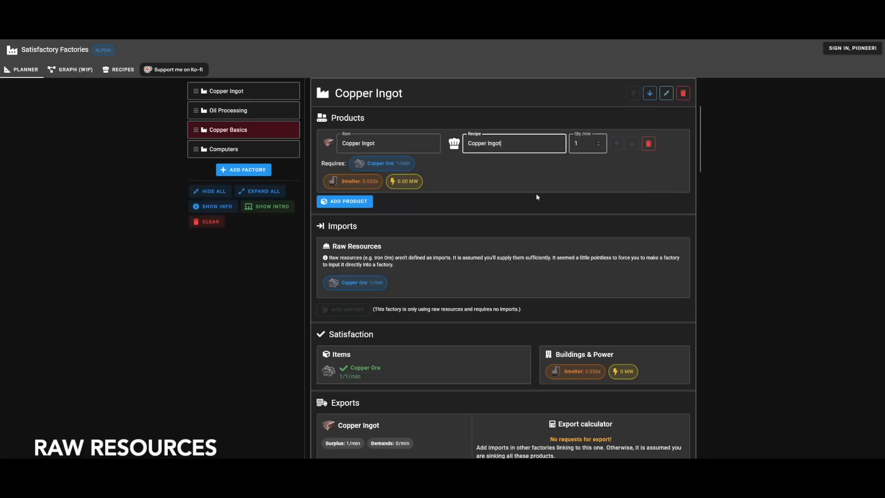
{"action": "left_click", "coordinate": [500, 206]}
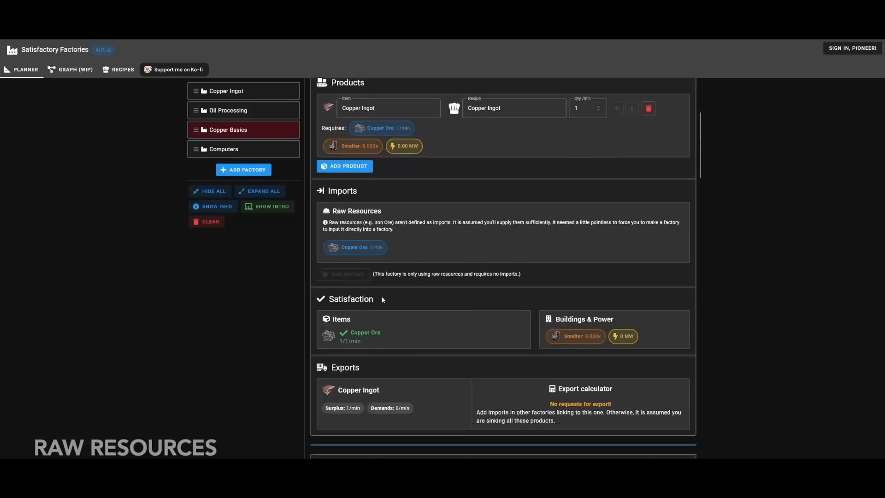
- Set the round trip time of the Copper Ingot export to Copper Basics to 500 seconds and check the freight cars needed
{"action": "scroll", "coordinate": [398, 331], "scroll_direction": "down", "scroll_amount": 2}
{"action": "scroll", "coordinate": [398, 331], "scroll_direction": "down", "scroll_amount": 2}
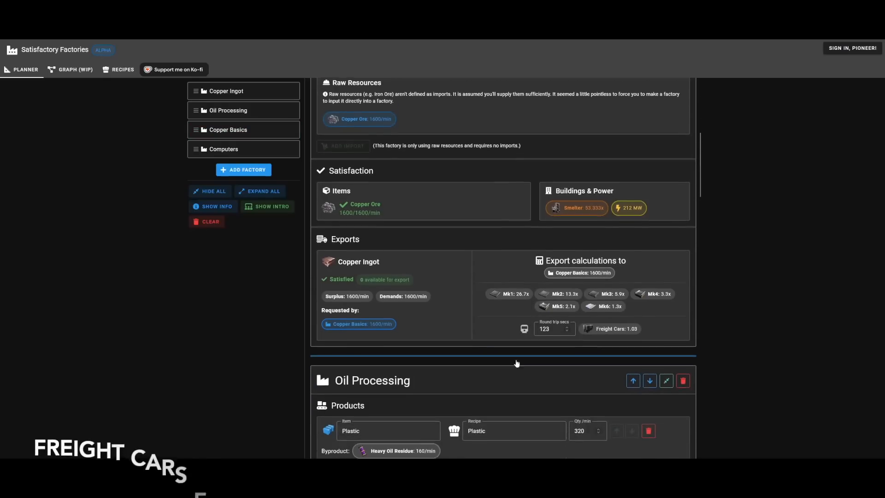
{"action": "left_click_drag", "start_coordinate": [404, 262], "coordinate": [415, 261]}
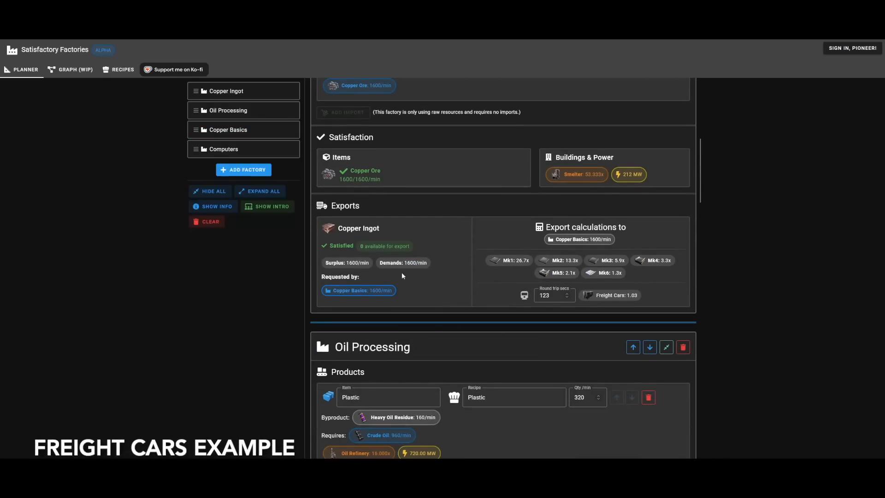
{"action": "left_click_drag", "start_coordinate": [552, 295], "coordinate": [516, 300]}
{"action": "type", "text": "500"}
{"action": "left_click", "coordinate": [504, 303]}
{"action": "left_click_drag", "start_coordinate": [627, 297], "coordinate": [637, 296]}
{"action": "left_click", "coordinate": [497, 290]}
{"action": "left_click_drag", "start_coordinate": [627, 295], "coordinate": [637, 295]}
- Examine the Computers factory's products, imports and item satisfaction
{"action": "scroll", "coordinate": [500, 299], "scroll_direction": "down", "scroll_amount": 8}
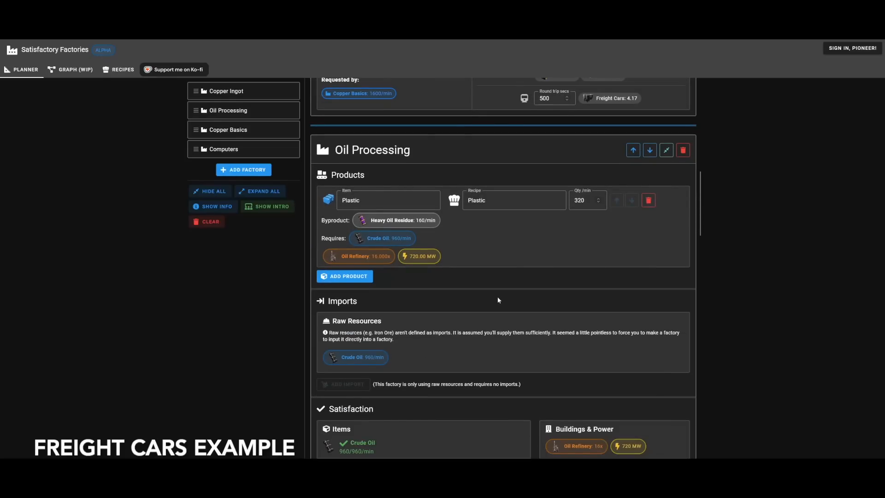
{"action": "left_click", "coordinate": [223, 149]}
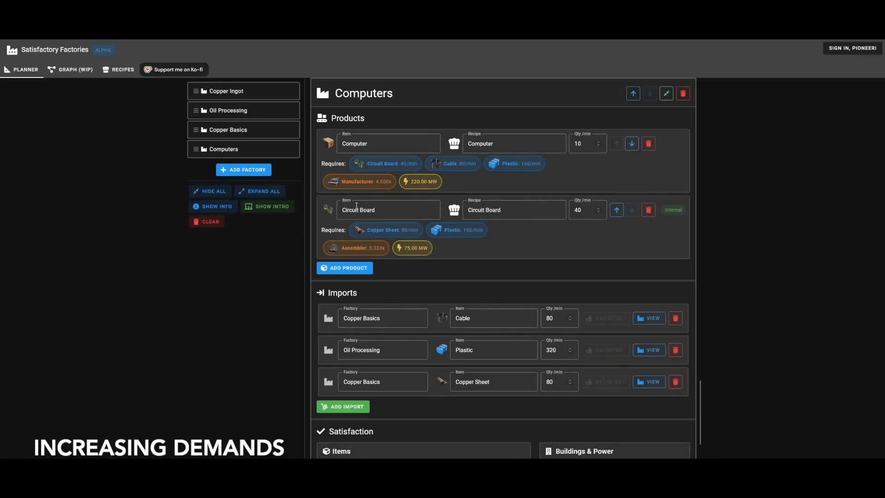
{"action": "scroll", "coordinate": [441, 360], "scroll_direction": "down", "scroll_amount": 3}
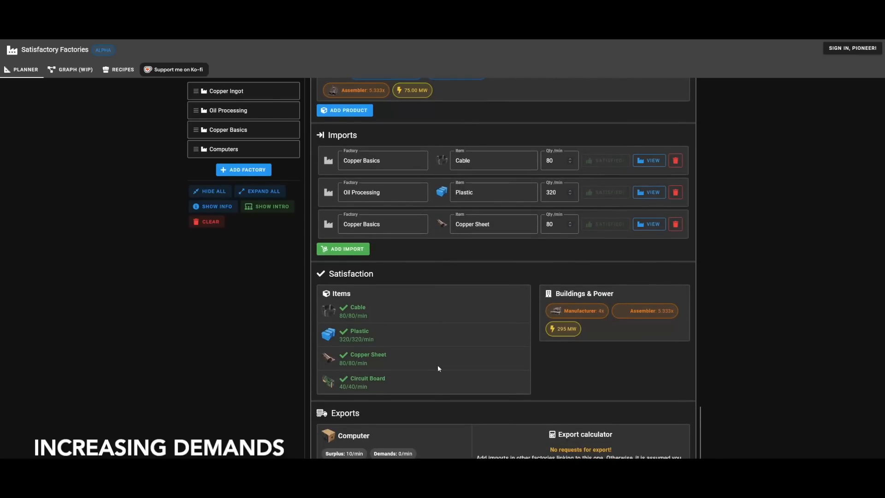
{"action": "scroll", "coordinate": [440, 365], "scroll_direction": "up", "scroll_amount": 2}
{"action": "scroll", "coordinate": [460, 330], "scroll_direction": "up", "scroll_amount": 1}
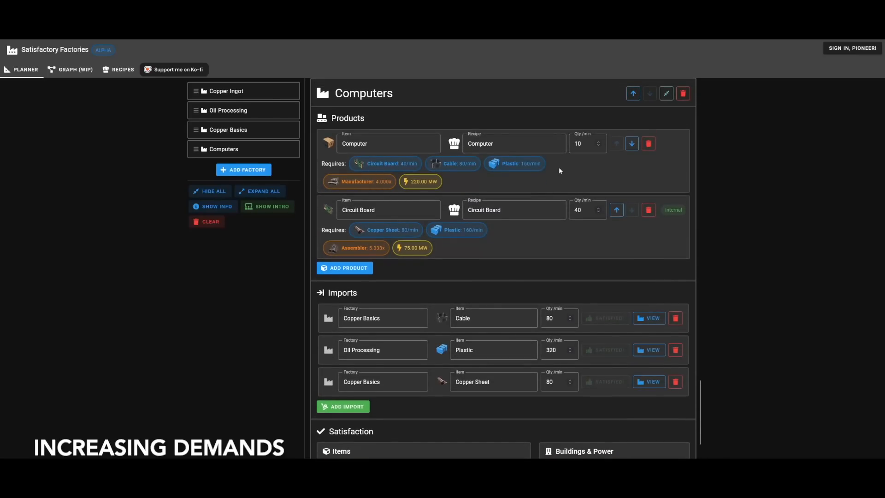
- Set the Computer output of the Computers factory to 20/min and satisfy its Cable and Plastic imports
{"action": "double_click", "coordinate": [592, 146]}
{"action": "type", "text": "2"}
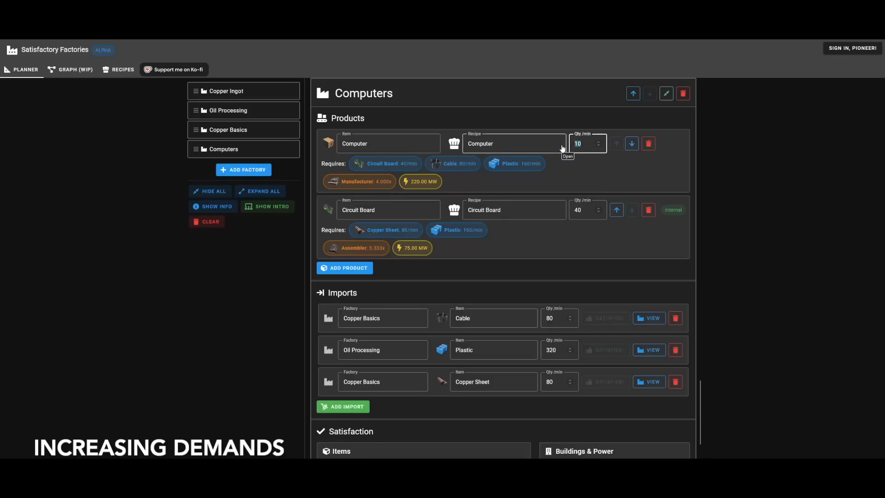
{"action": "type", "text": "0"}
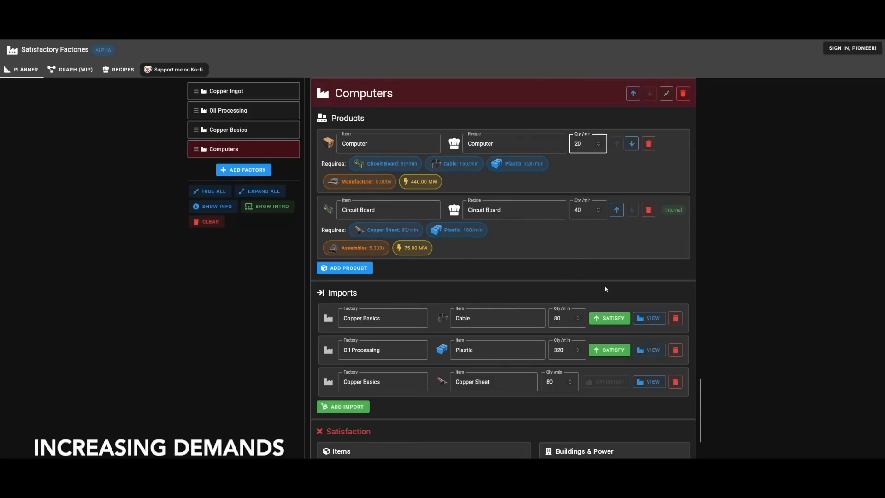
{"action": "left_click", "coordinate": [618, 319]}
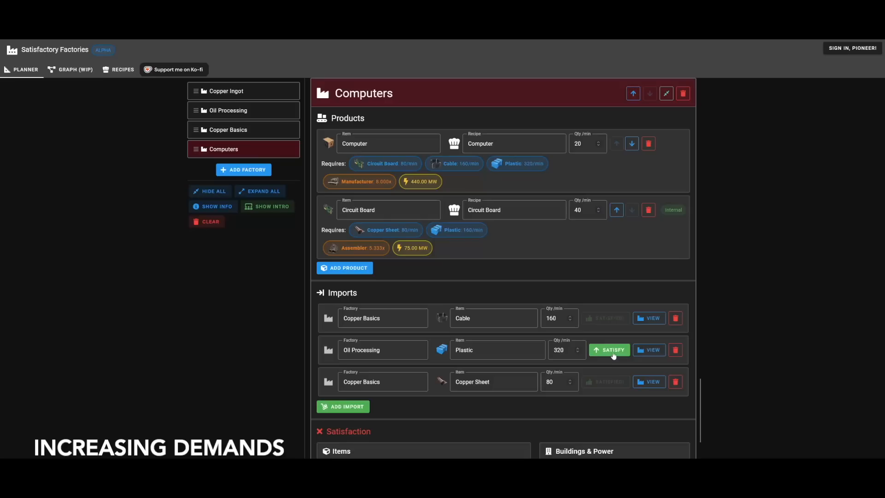
{"action": "left_click", "coordinate": [614, 354]}
- Fix the Circuit Board production in the Computers factory and satisfy the resulting Plastic and Copper Sheet import needs
{"action": "scroll", "coordinate": [602, 271], "scroll_direction": "down", "scroll_amount": 3}
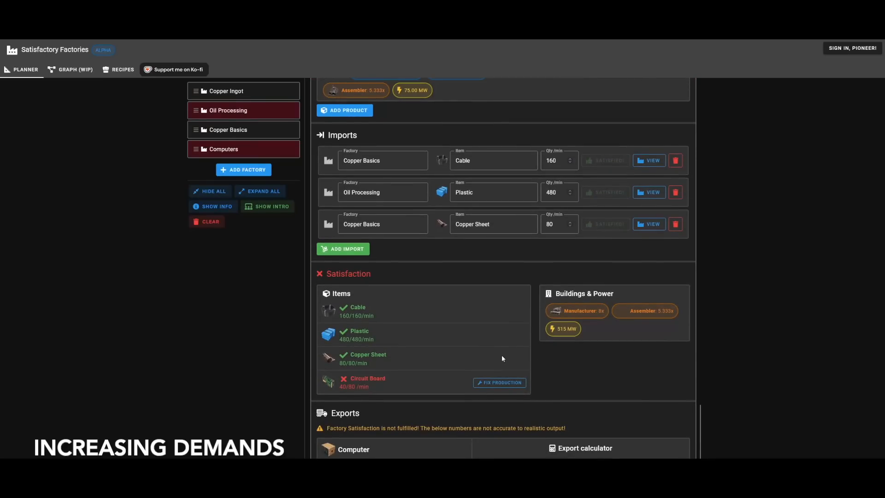
{"action": "scroll", "coordinate": [501, 355], "scroll_direction": "up", "scroll_amount": 3}
{"action": "scroll", "coordinate": [475, 286], "scroll_direction": "down", "scroll_amount": 3}
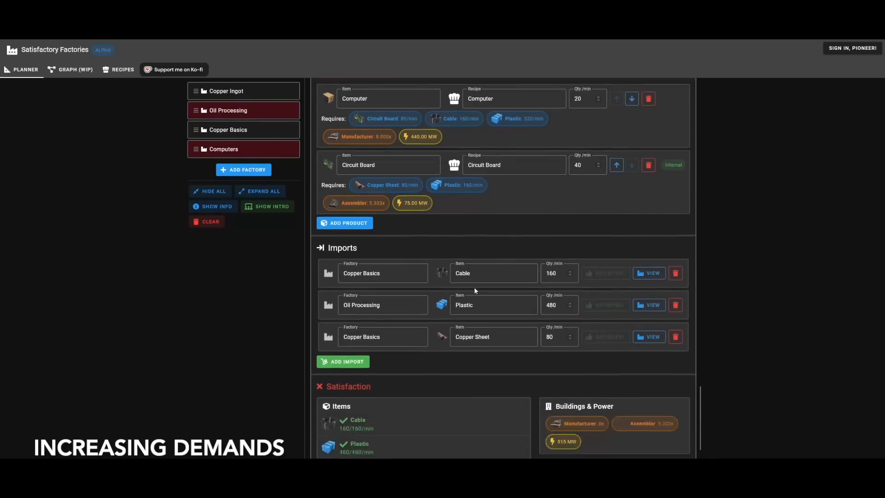
{"action": "left_click", "coordinate": [509, 385]}
{"action": "scroll", "coordinate": [538, 328], "scroll_direction": "up", "scroll_amount": 3}
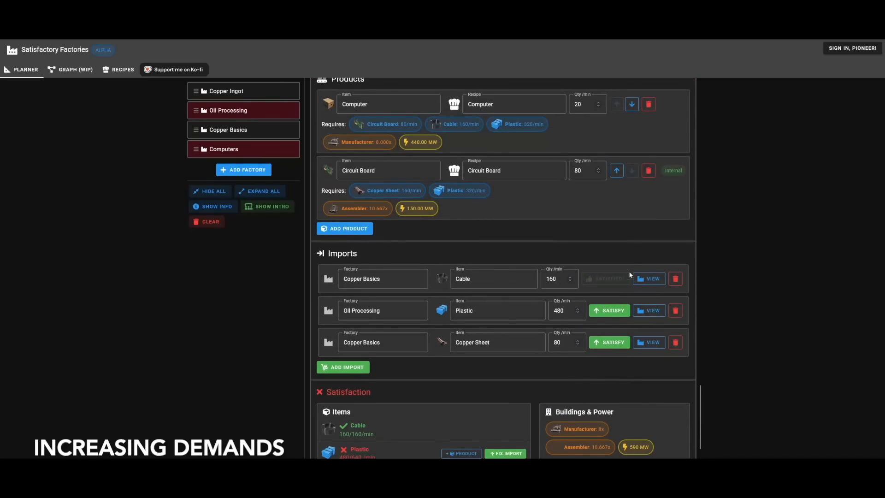
{"action": "left_click", "coordinate": [609, 311]}
{"action": "left_click", "coordinate": [609, 341]}
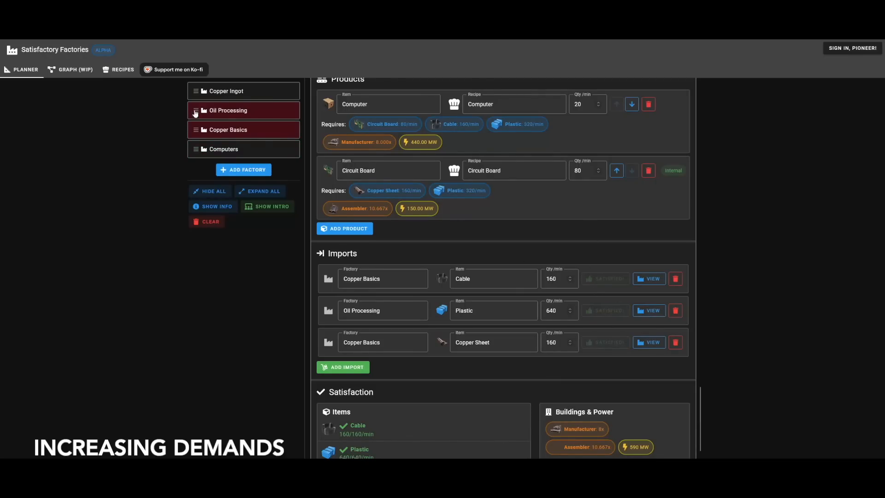
- Examine the Copper Basics factory's exports and the Computers factory's products, imports and item satisfaction
{"action": "left_click", "coordinate": [207, 132]}
{"action": "scroll", "coordinate": [401, 332], "scroll_direction": "down", "scroll_amount": 6}
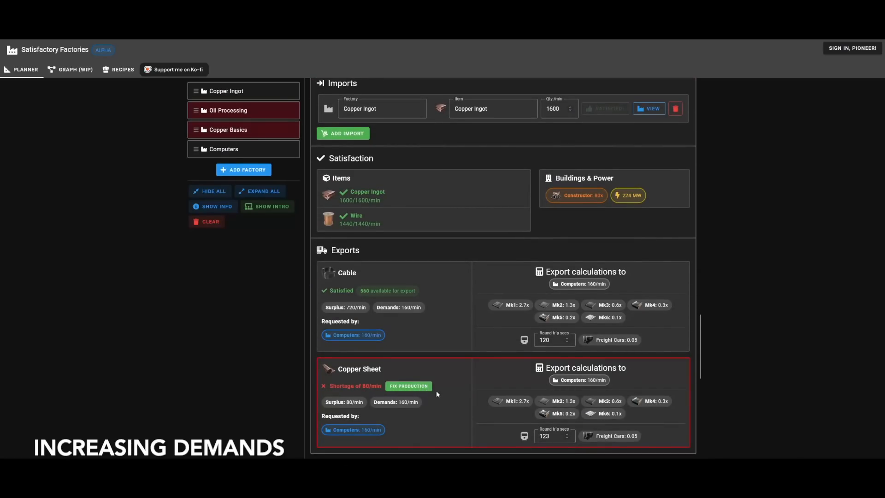
{"action": "scroll", "coordinate": [453, 391], "scroll_direction": "up", "scroll_amount": 5}
{"action": "scroll", "coordinate": [454, 383], "scroll_direction": "down", "scroll_amount": 12}
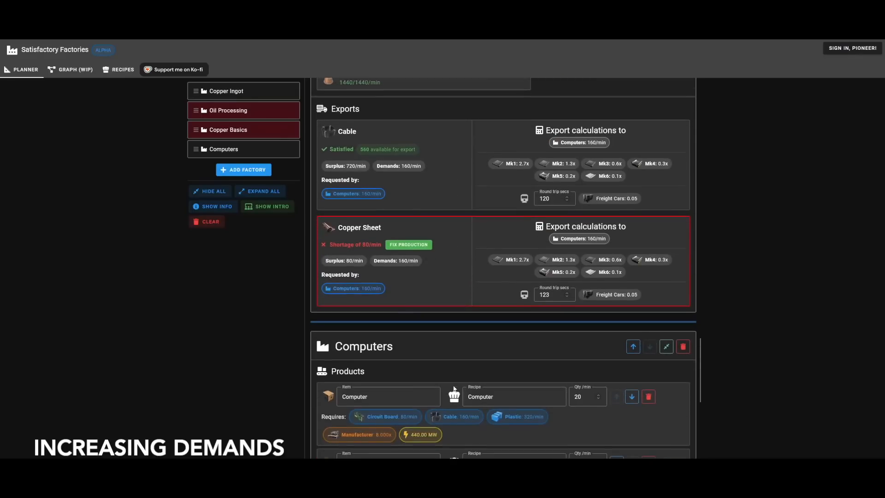
{"action": "scroll", "coordinate": [456, 386], "scroll_direction": "down", "scroll_amount": 2}
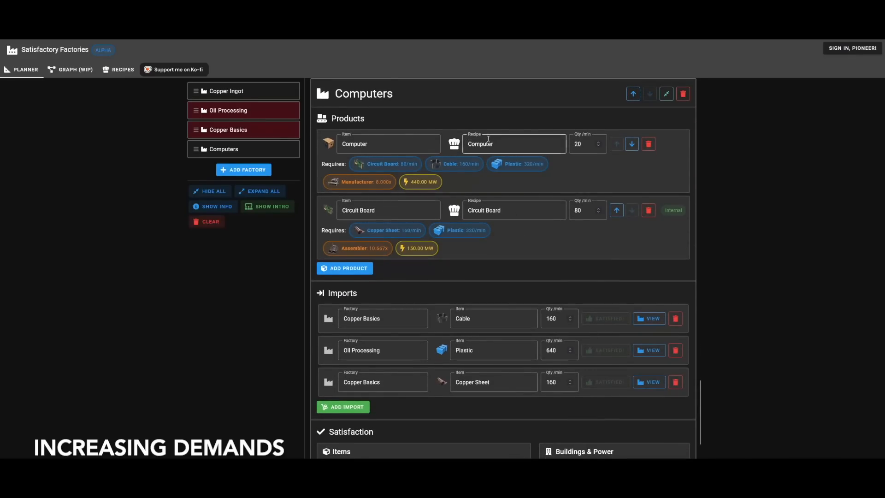
{"action": "scroll", "coordinate": [596, 226], "scroll_direction": "down", "scroll_amount": 3}
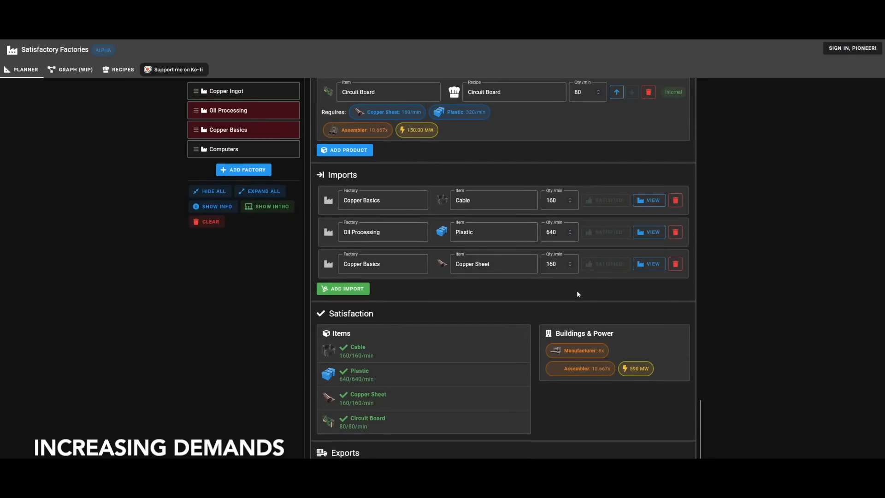
{"action": "scroll", "coordinate": [577, 292], "scroll_direction": "up", "scroll_amount": 3}
- Return to the Copper Basics factory and fix the production of its exported Copper Sheet
{"action": "left_click", "coordinate": [260, 130]}
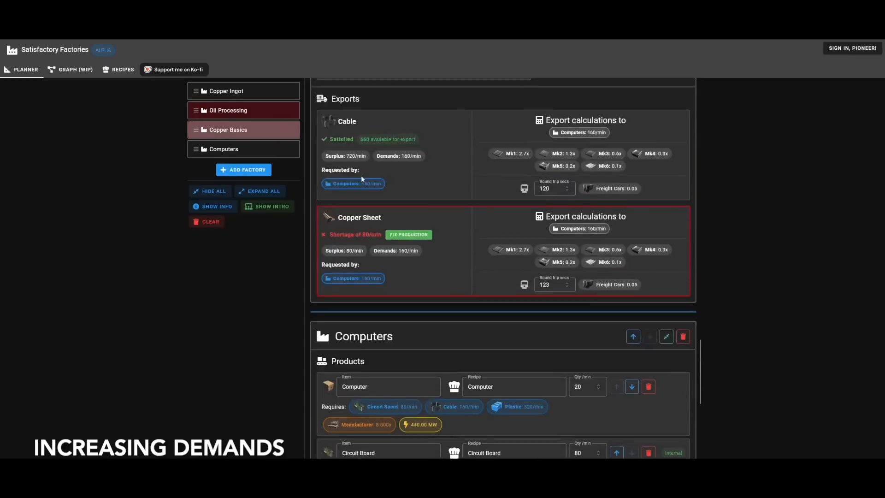
{"action": "scroll", "coordinate": [469, 300], "scroll_direction": "down", "scroll_amount": 3}
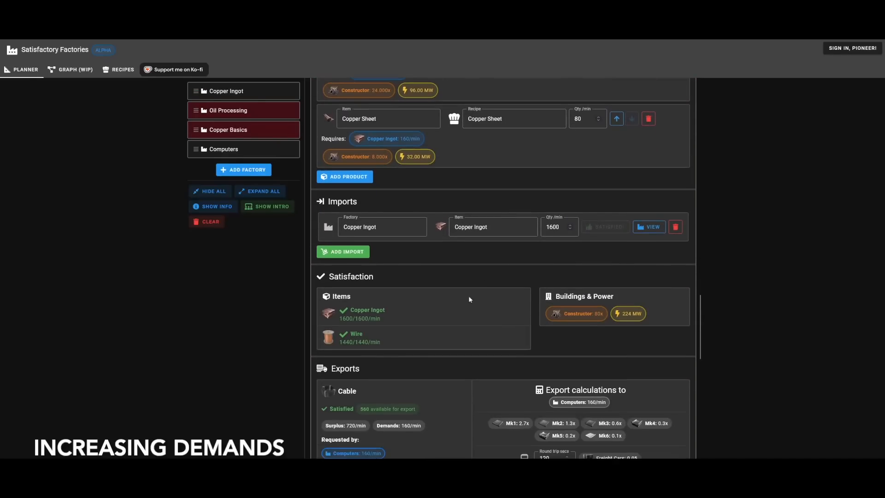
{"action": "scroll", "coordinate": [422, 400], "scroll_direction": "down", "scroll_amount": 2}
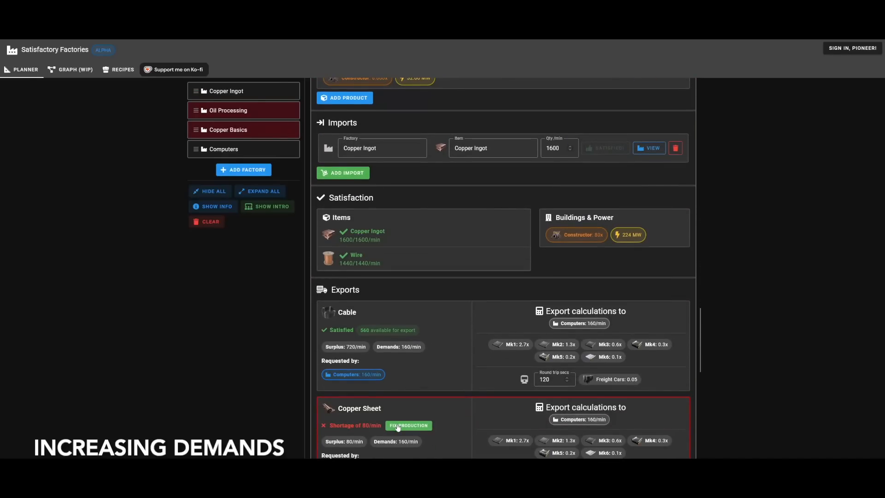
{"action": "scroll", "coordinate": [416, 355], "scroll_direction": "up", "scroll_amount": 6}
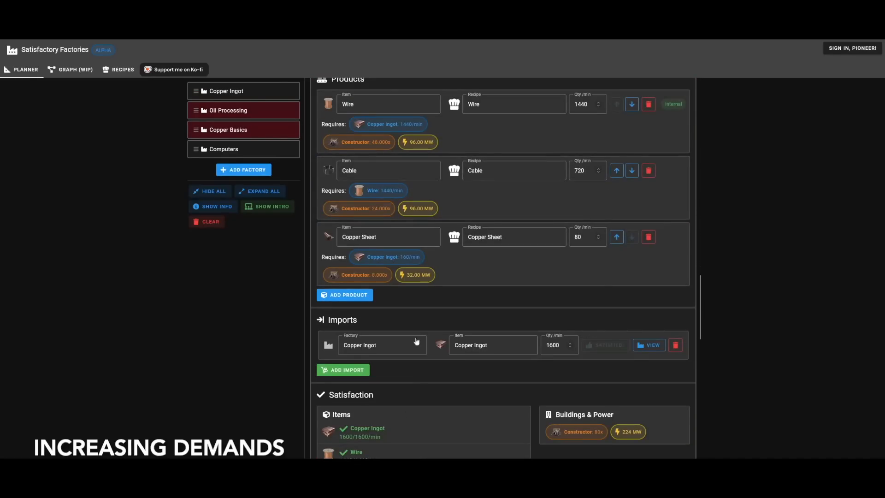
{"action": "scroll", "coordinate": [414, 392], "scroll_direction": "down", "scroll_amount": 8}
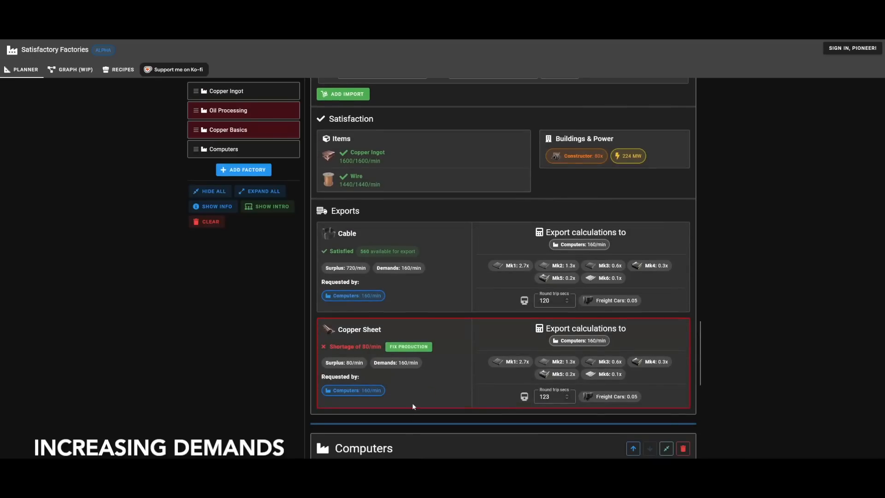
{"action": "left_click", "coordinate": [399, 349]}
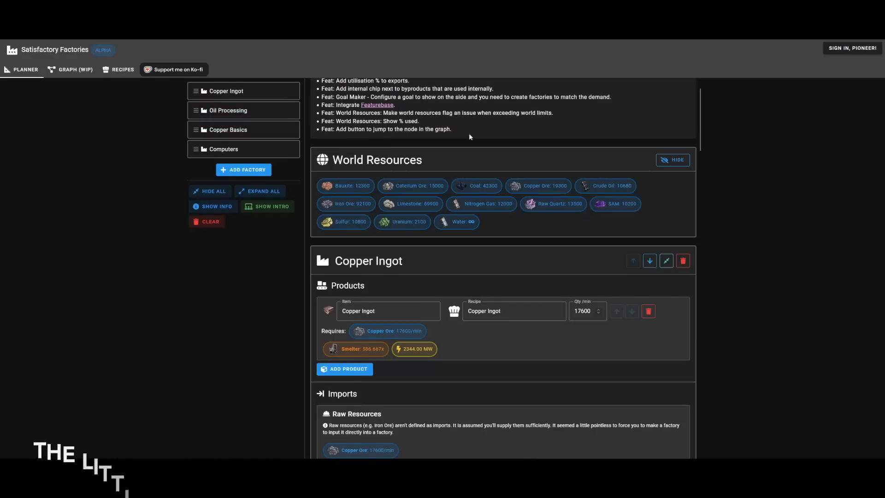
- Collapse all factories and review their production and export summaries
{"action": "left_click", "coordinate": [221, 192]}
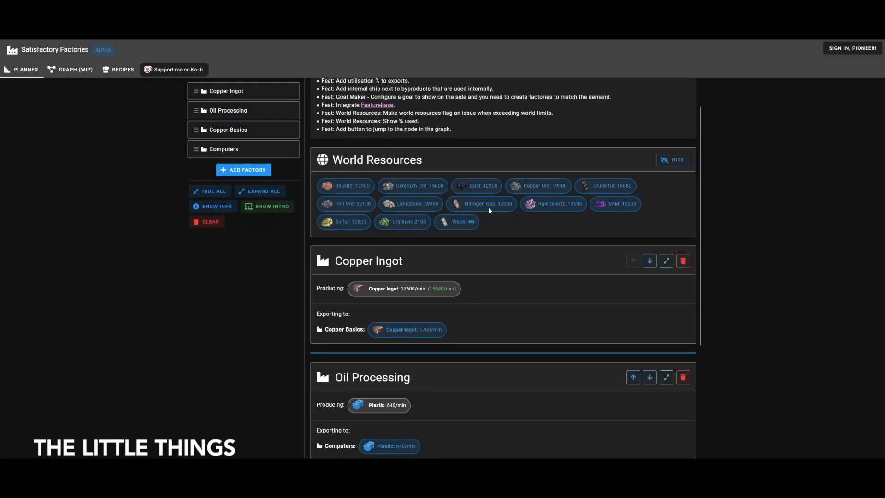
{"action": "scroll", "coordinate": [479, 206], "scroll_direction": "down", "scroll_amount": 2}
{"action": "scroll", "coordinate": [503, 207], "scroll_direction": "down", "scroll_amount": 3}
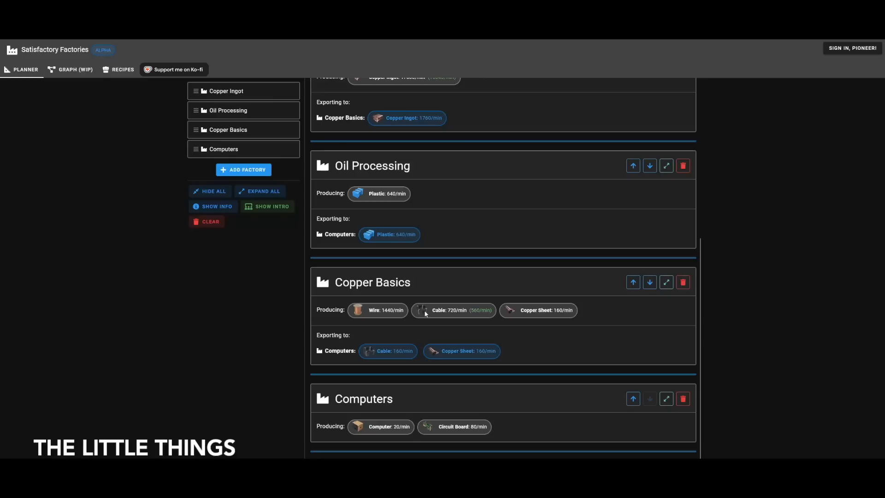
- Expand the Computers factory, review its imports and satisfaction, and view the factory that supplies its Cable import
{"action": "left_click", "coordinate": [666, 399]}
{"action": "scroll", "coordinate": [610, 378], "scroll_direction": "down", "scroll_amount": 7}
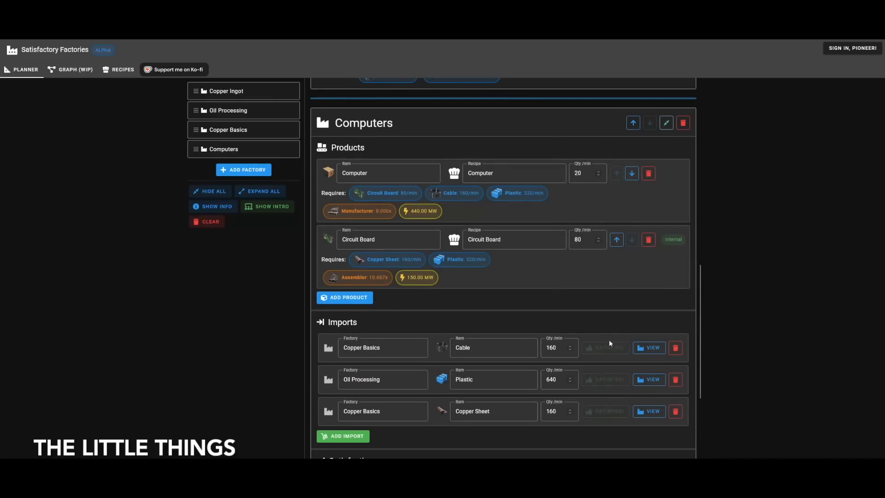
{"action": "scroll", "coordinate": [610, 335], "scroll_direction": "down", "scroll_amount": 3}
{"action": "scroll", "coordinate": [620, 341], "scroll_direction": "up", "scroll_amount": 3}
{"action": "scroll", "coordinate": [634, 350], "scroll_direction": "down", "scroll_amount": 1}
{"action": "scroll", "coordinate": [634, 350], "scroll_direction": "down", "scroll_amount": 3}
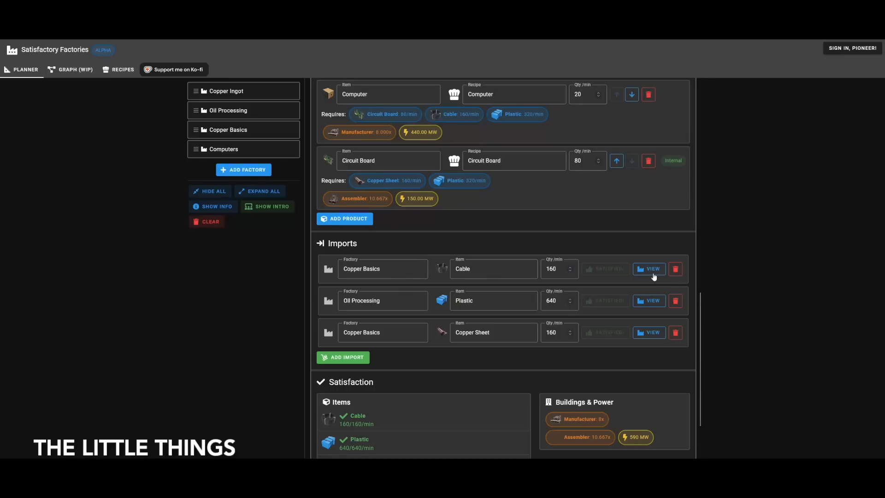
{"action": "left_click", "coordinate": [654, 272]}
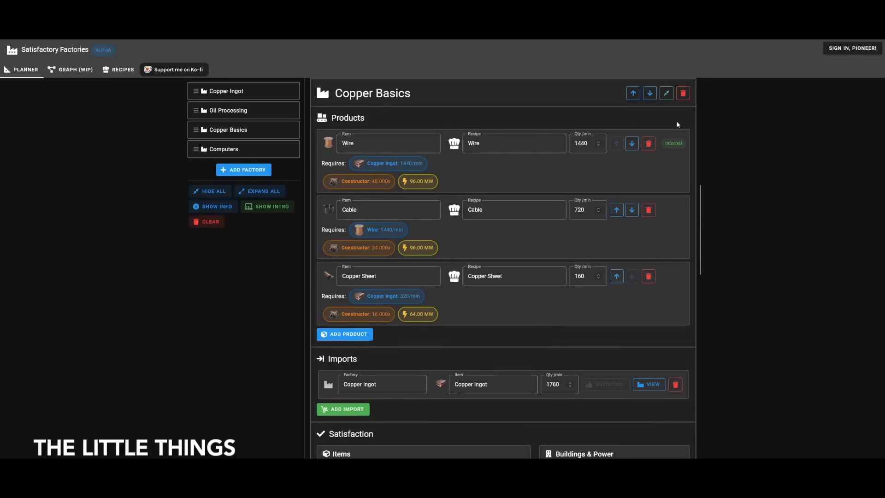
- Move Wire to the end of the Copper Basics product list and return it to the start
{"action": "left_click", "coordinate": [583, 144]}
{"action": "left_click", "coordinate": [632, 144]}
{"action": "left_click", "coordinate": [632, 210]}
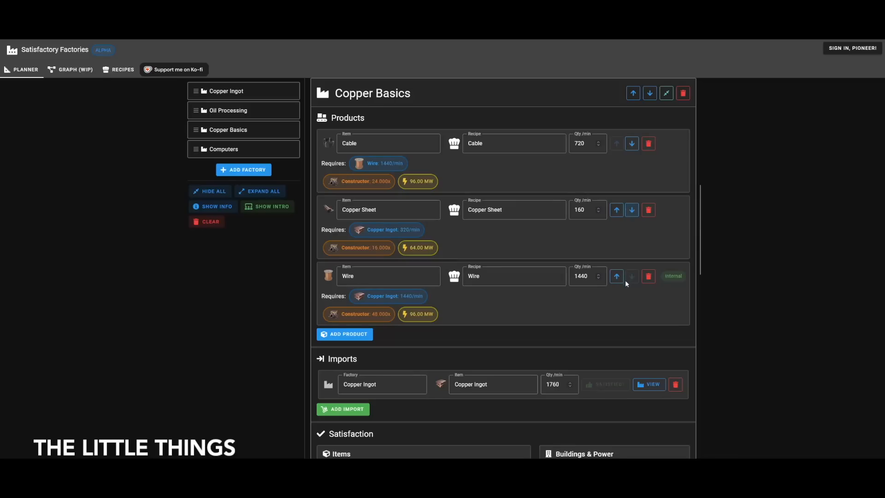
{"action": "left_click", "coordinate": [617, 276]}
{"action": "left_click", "coordinate": [617, 209]}
- Move Cable below Copper Sheet in the Copper Basics products to compare the export order, and restore the original order
{"action": "scroll", "coordinate": [530, 211], "scroll_direction": "down", "scroll_amount": 3}
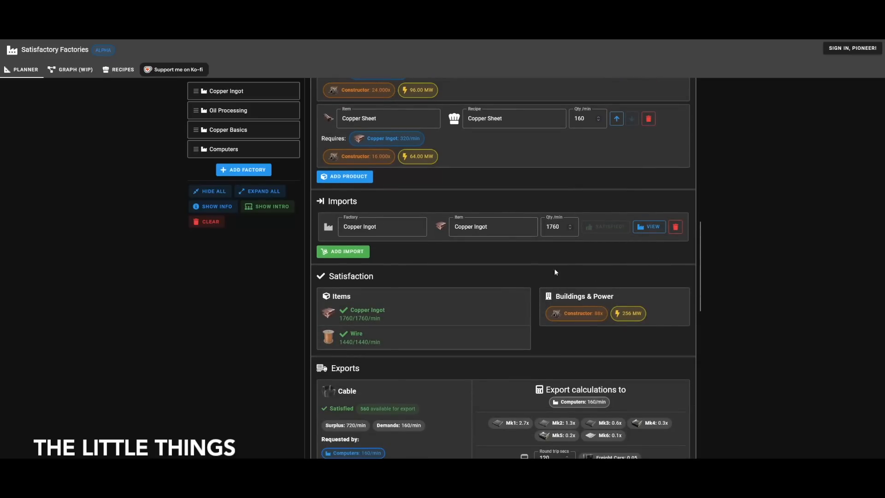
{"action": "scroll", "coordinate": [561, 272], "scroll_direction": "down", "scroll_amount": 4}
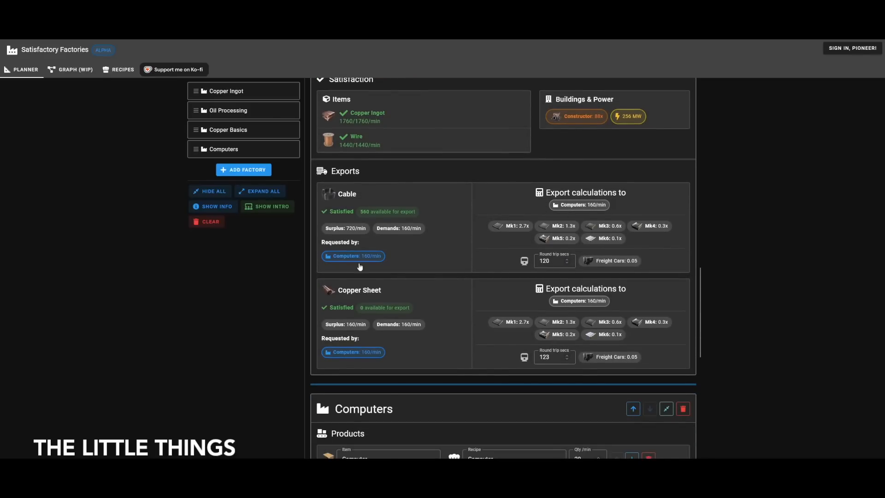
{"action": "scroll", "coordinate": [538, 275], "scroll_direction": "up", "scroll_amount": 7}
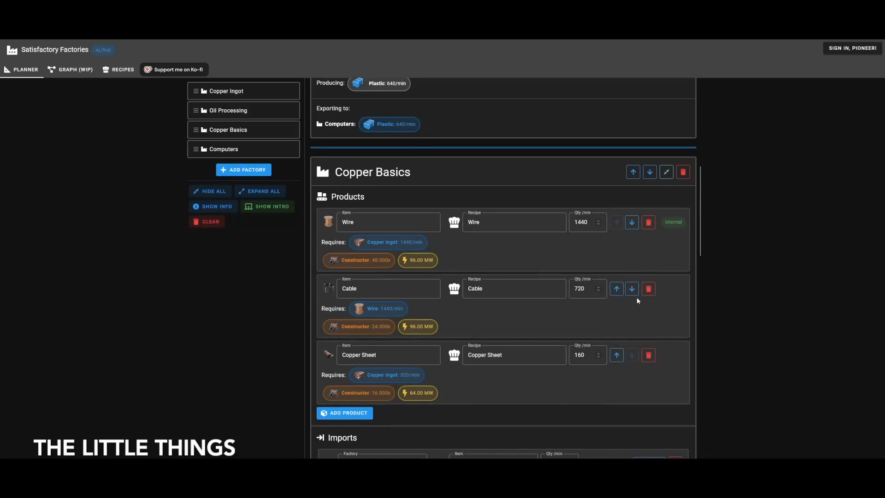
{"action": "left_click", "coordinate": [632, 289]}
{"action": "scroll", "coordinate": [424, 390], "scroll_direction": "down", "scroll_amount": 7}
{"action": "scroll", "coordinate": [536, 215], "scroll_direction": "up", "scroll_amount": 3}
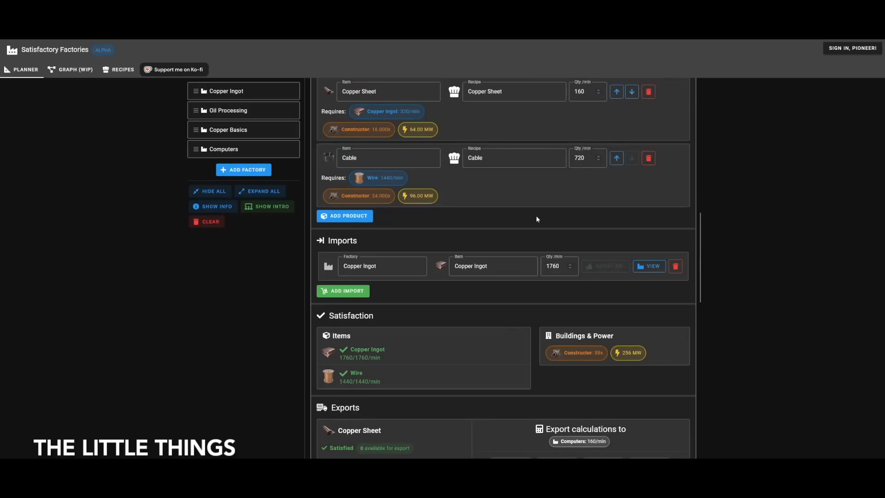
{"action": "left_click", "coordinate": [616, 158]}
{"action": "scroll", "coordinate": [368, 437], "scroll_direction": "down", "scroll_amount": 3}
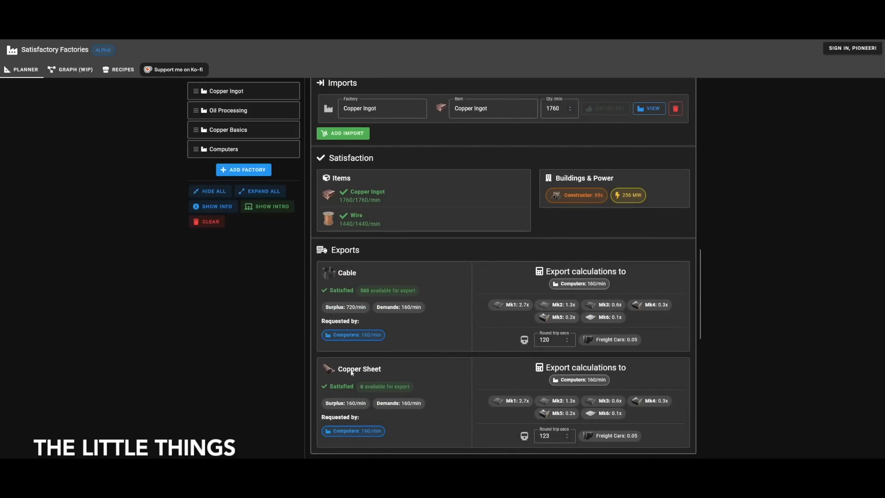
{"action": "scroll", "coordinate": [395, 340], "scroll_direction": "up", "scroll_amount": 7}
{"action": "scroll", "coordinate": [454, 323], "scroll_direction": "down", "scroll_amount": 2}
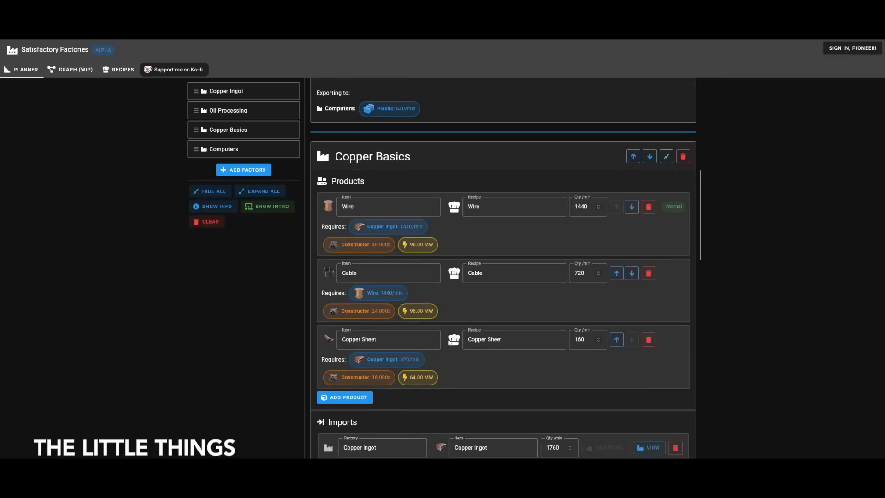
{"action": "scroll", "coordinate": [454, 322], "scroll_direction": "down", "scroll_amount": 2}
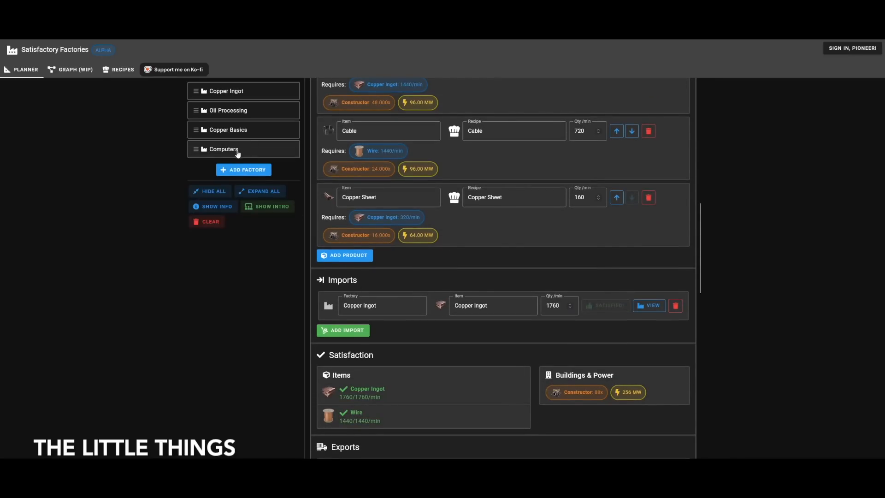
- Show the explanatory info texts, read those for imports, satisfaction and exports, and hide them again
{"action": "left_click", "coordinate": [228, 208]}
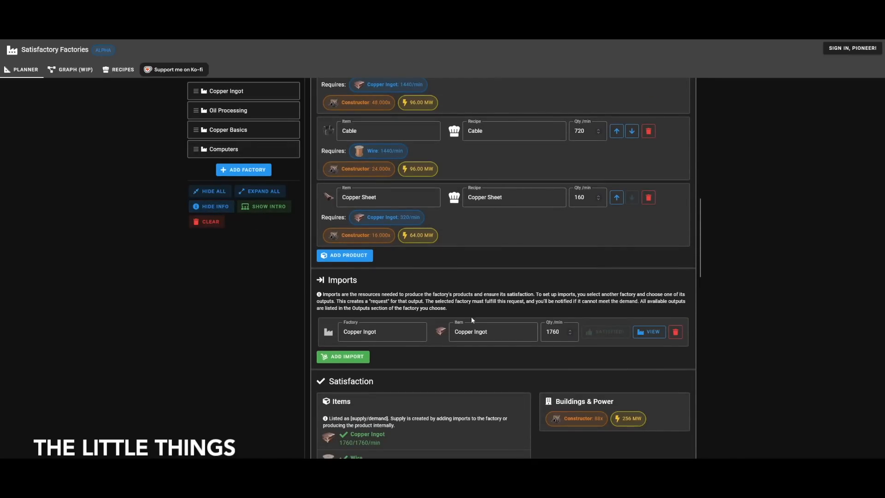
{"action": "scroll", "coordinate": [458, 295], "scroll_direction": "down", "scroll_amount": 7}
{"action": "scroll", "coordinate": [496, 298], "scroll_direction": "down", "scroll_amount": 1}
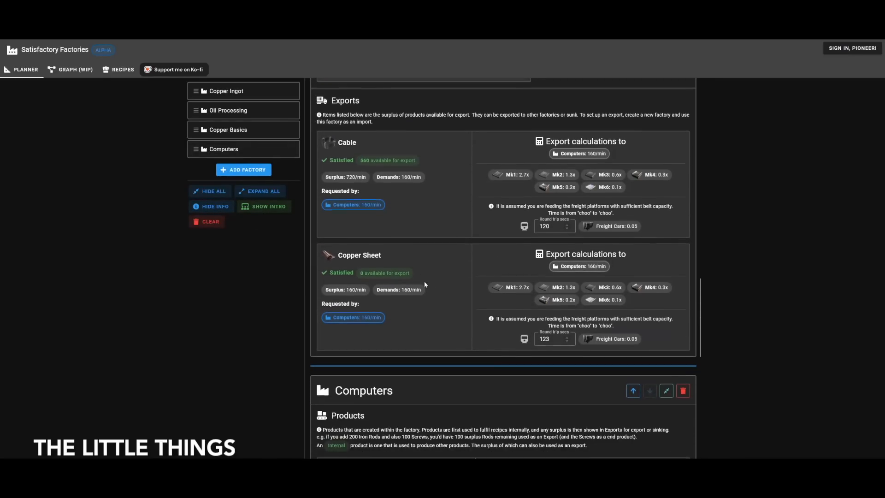
{"action": "scroll", "coordinate": [420, 281], "scroll_direction": "up", "scroll_amount": 4}
{"action": "scroll", "coordinate": [421, 270], "scroll_direction": "up", "scroll_amount": 4}
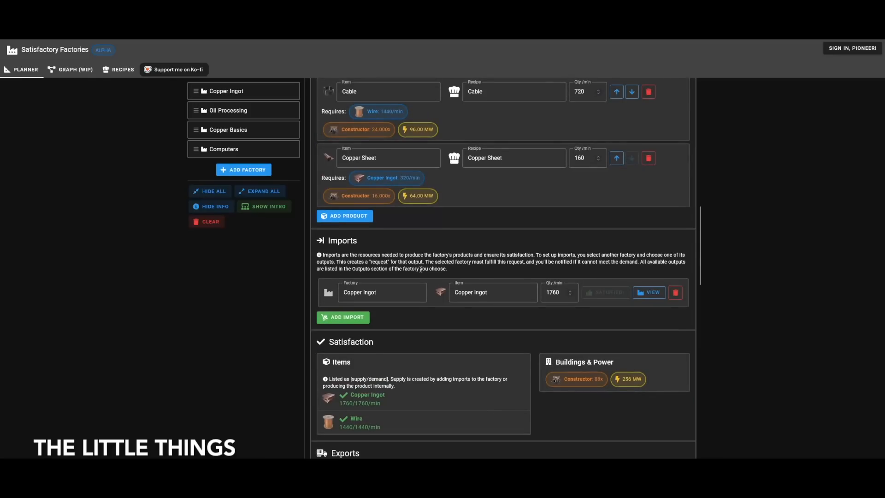
{"action": "left_click_drag", "start_coordinate": [470, 269], "coordinate": [315, 259]}
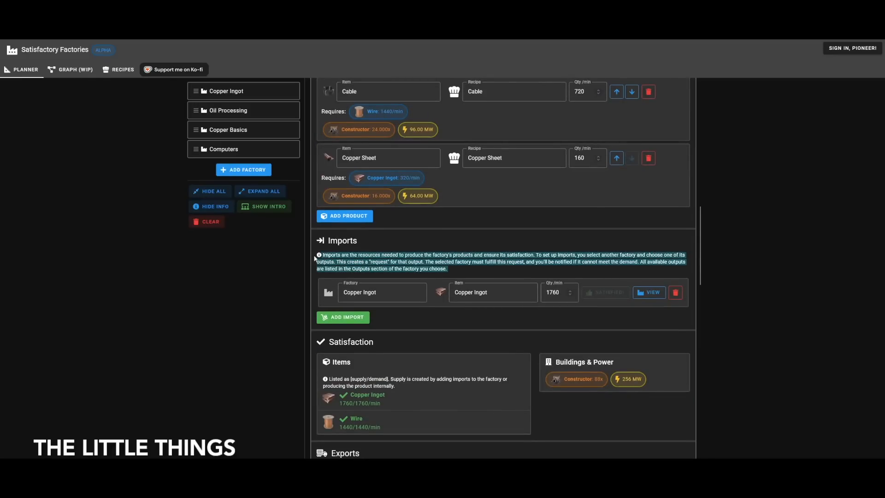
{"action": "left_click", "coordinate": [224, 208]}
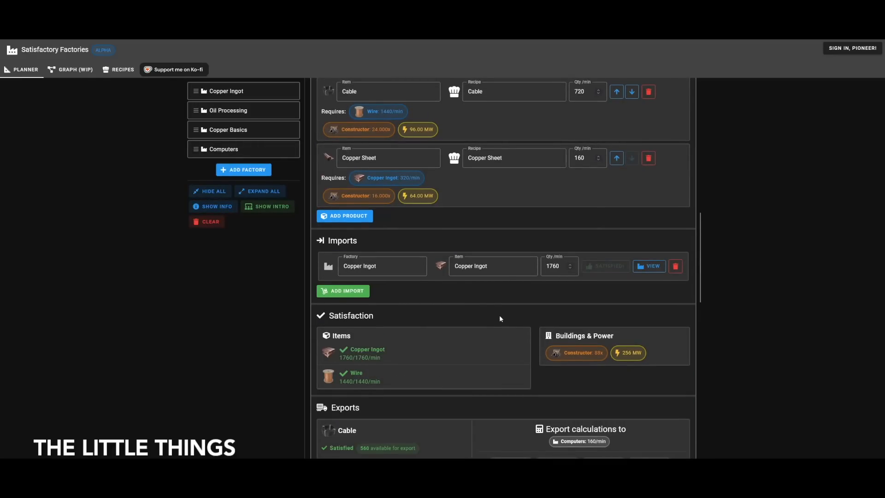
- Sign in to the planner with the saved username and account password, and look over the synced factory plan
{"action": "scroll", "coordinate": [499, 315], "scroll_direction": "down", "scroll_amount": 11}
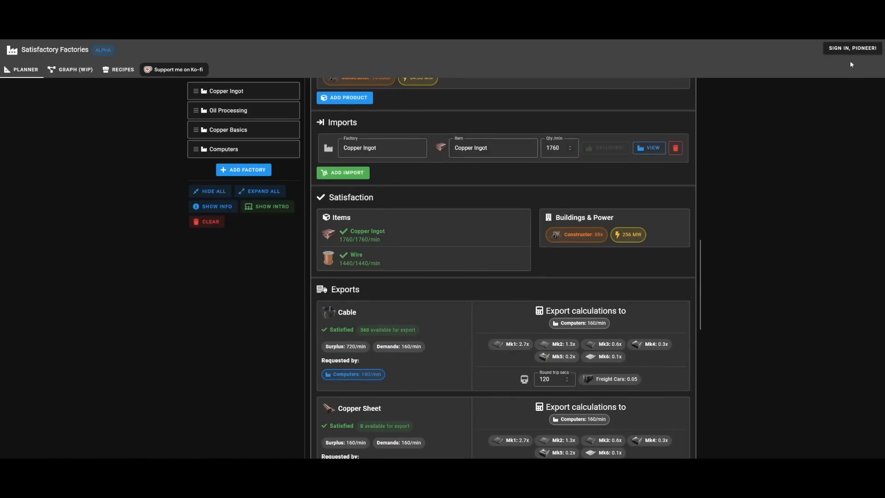
{"action": "left_click", "coordinate": [849, 50]}
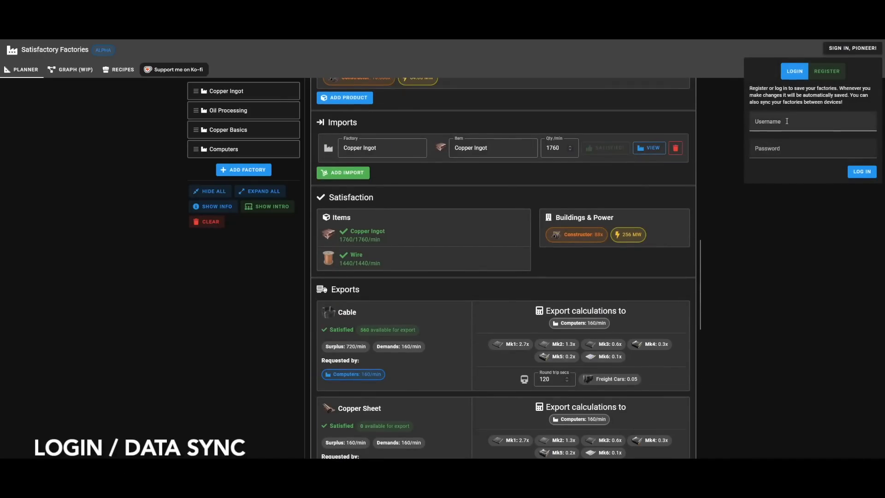
{"action": "left_click", "coordinate": [800, 127]}
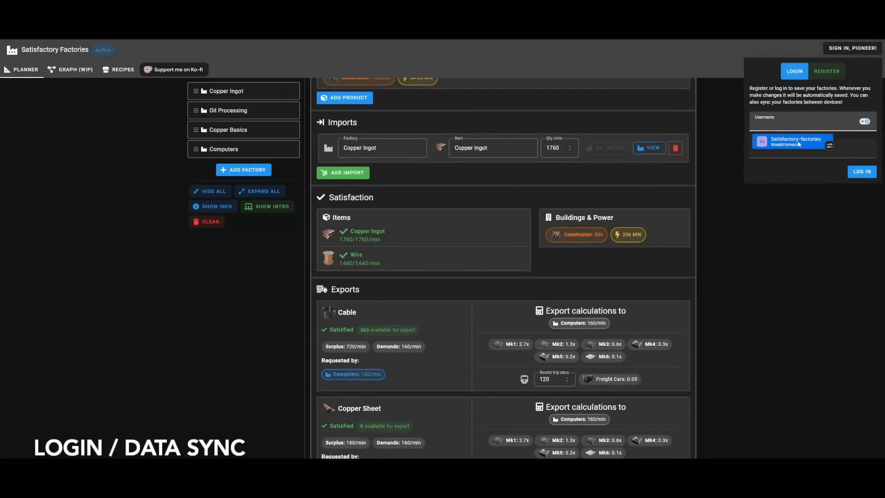
{"action": "left_click", "coordinate": [779, 147]}
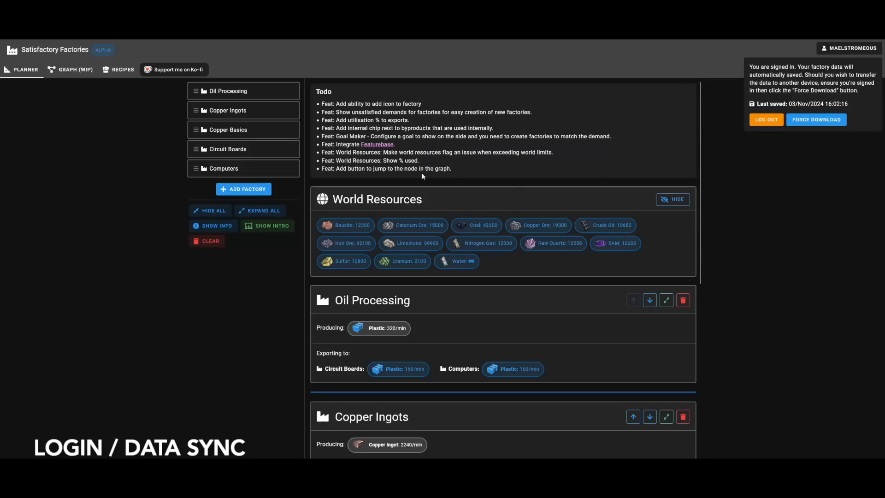
{"action": "scroll", "coordinate": [507, 298], "scroll_direction": "down", "scroll_amount": 3}
{"action": "scroll", "coordinate": [475, 324], "scroll_direction": "up", "scroll_amount": 3}
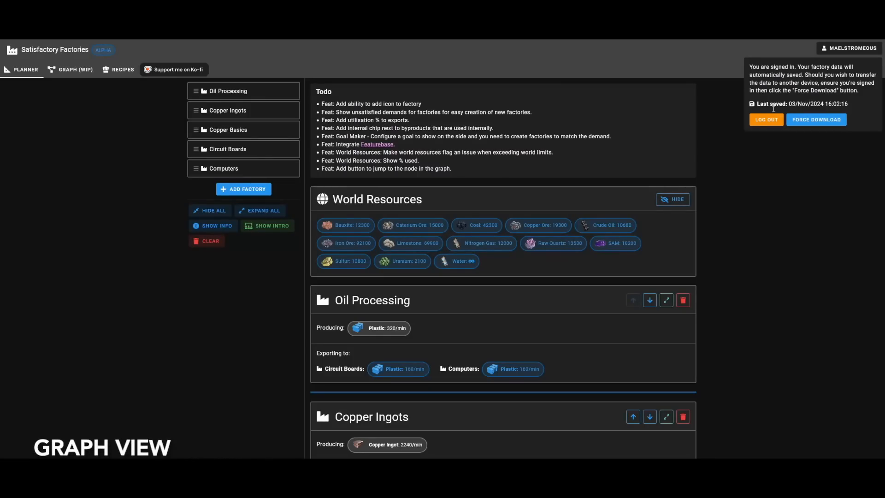
- Open the factory graph and spread the Copper Basics, Circuit Boards and Computers nodes apart, with Computers at the upper far end
{"action": "left_click", "coordinate": [104, 111]}
{"action": "left_click", "coordinate": [63, 73]}
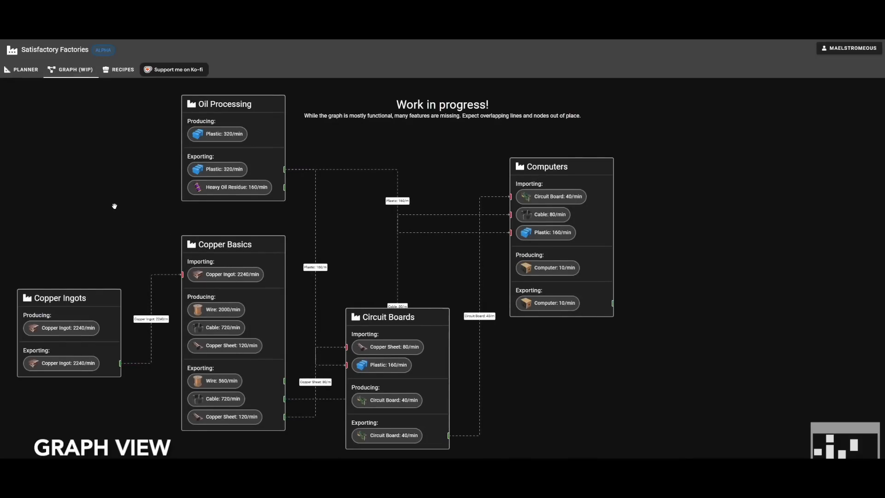
{"action": "left_click_drag", "start_coordinate": [115, 210], "coordinate": [131, 209]}
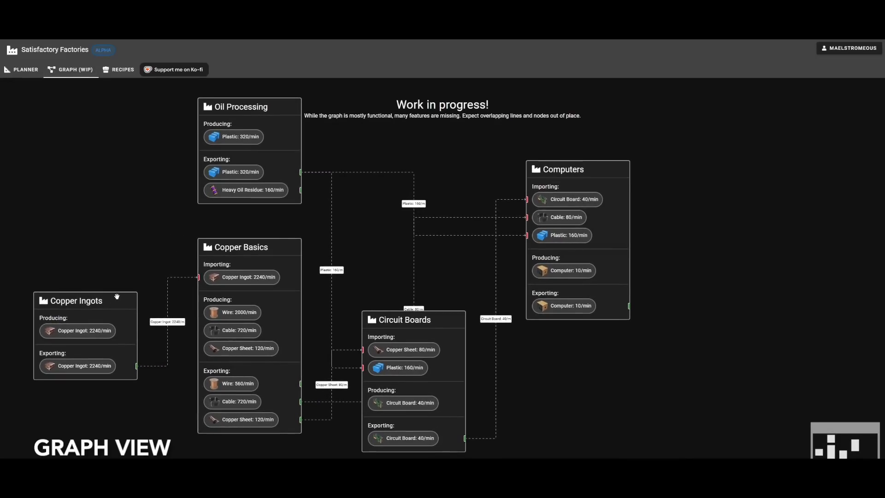
{"action": "left_click_drag", "start_coordinate": [250, 247], "coordinate": [241, 269]}
{"action": "left_click_drag", "start_coordinate": [423, 329], "coordinate": [452, 340]}
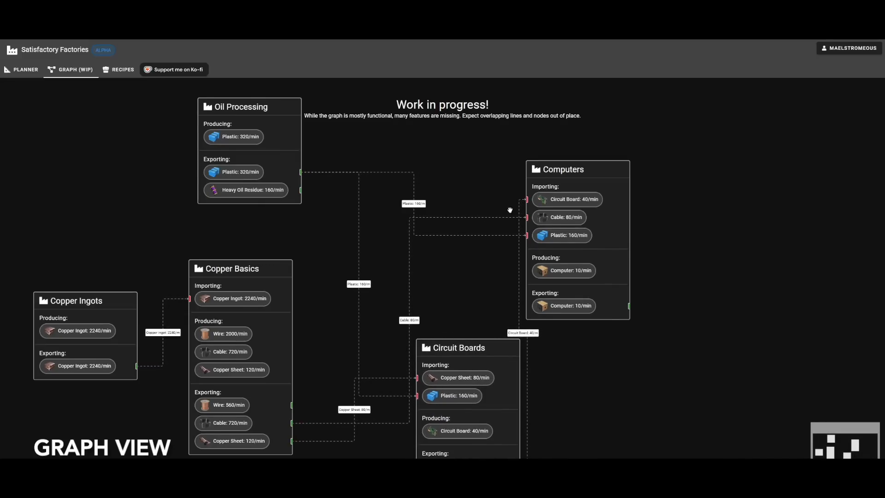
{"action": "left_click_drag", "start_coordinate": [558, 171], "coordinate": [683, 125]}
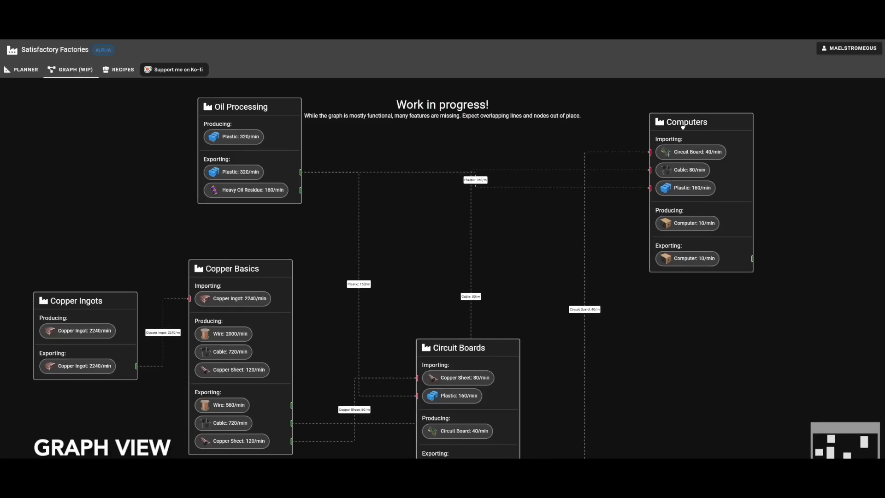
{"action": "left_click_drag", "start_coordinate": [477, 357], "coordinate": [549, 321]}
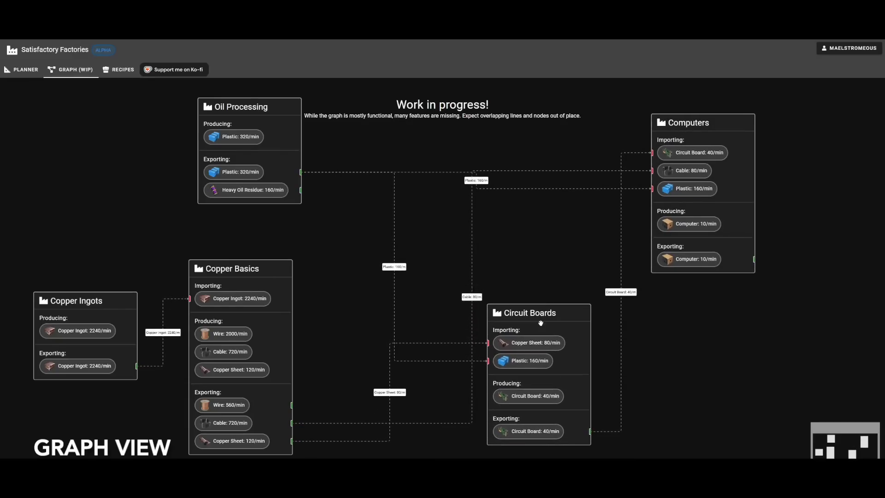
- Raise the Copper Ingots node in the graph and shift Copper Basics so its ingot import lies nearly level with the ingot export
{"action": "left_click_drag", "start_coordinate": [263, 273], "coordinate": [287, 295]}
{"action": "left_click_drag", "start_coordinate": [113, 301], "coordinate": [115, 241]}
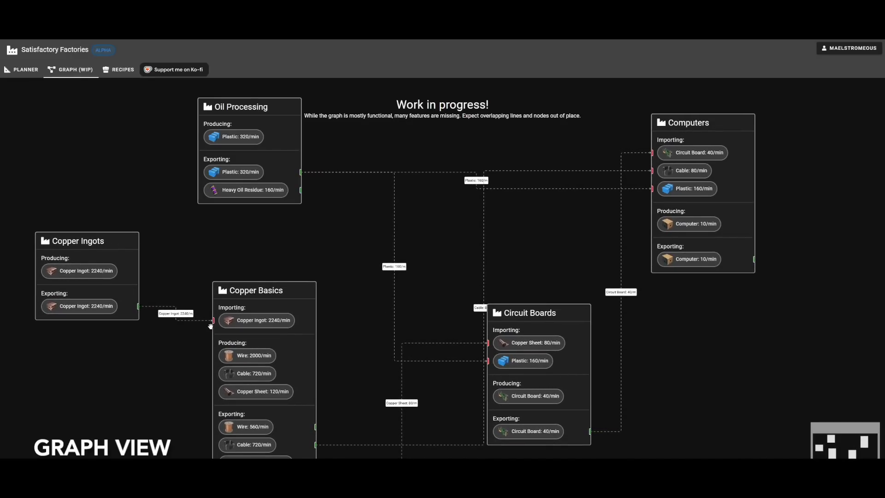
{"action": "left_click_drag", "start_coordinate": [254, 297], "coordinate": [255, 272]}
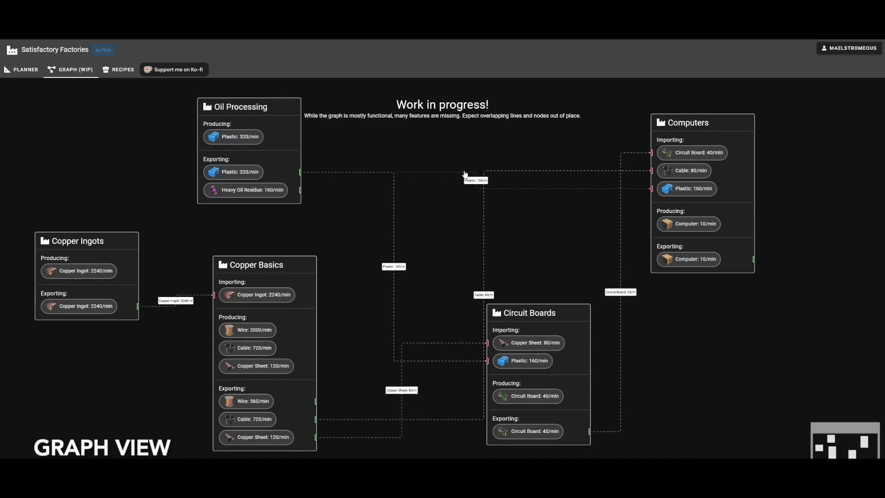
- Reposition the Circuit Boards node slightly lower in the graph, between Copper Basics and Computers, while following its import lines
{"action": "left_click_drag", "start_coordinate": [417, 446], "coordinate": [418, 446]}
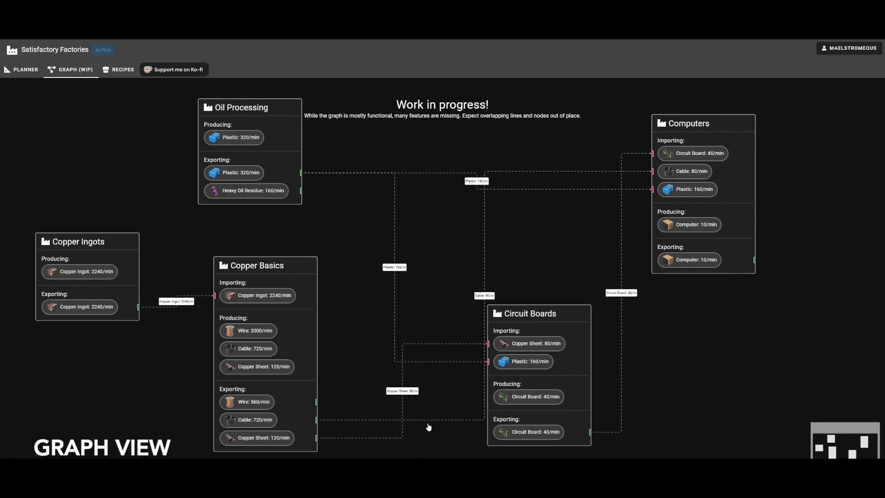
{"action": "left_click_drag", "start_coordinate": [520, 318], "coordinate": [584, 332]}
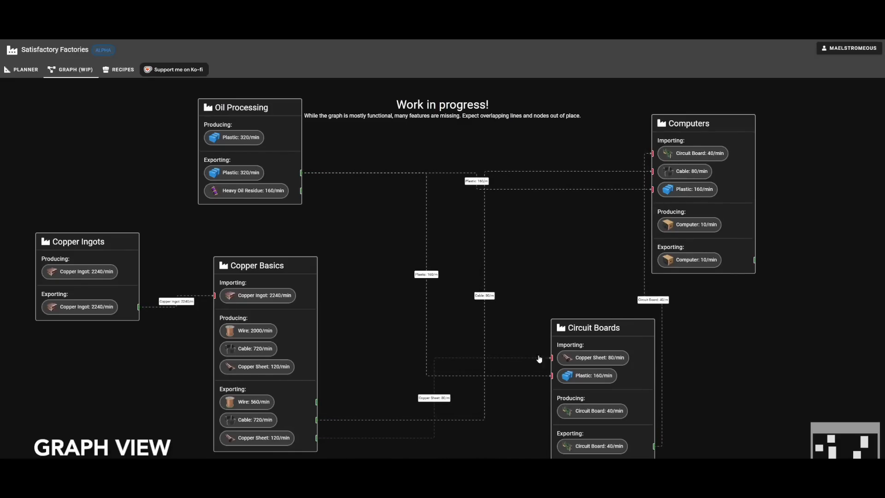
{"action": "left_click_drag", "start_coordinate": [617, 328], "coordinate": [571, 327]}
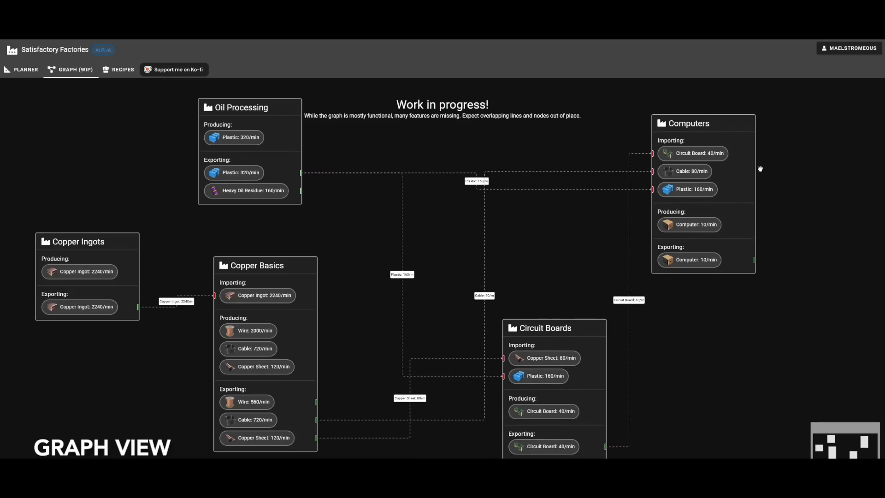
- Search the recipe list for "computer" and open the Computer entry
{"action": "left_click", "coordinate": [121, 70]}
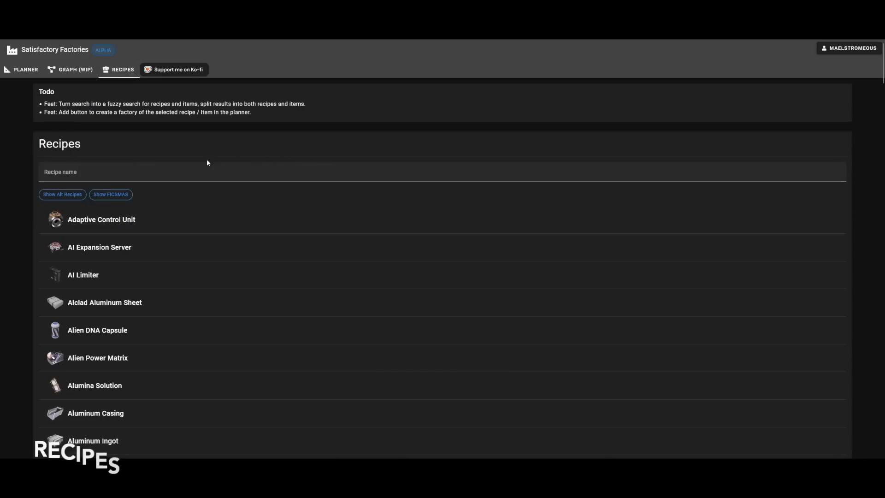
{"action": "left_click", "coordinate": [170, 174]}
{"action": "type", "text": "computer"}
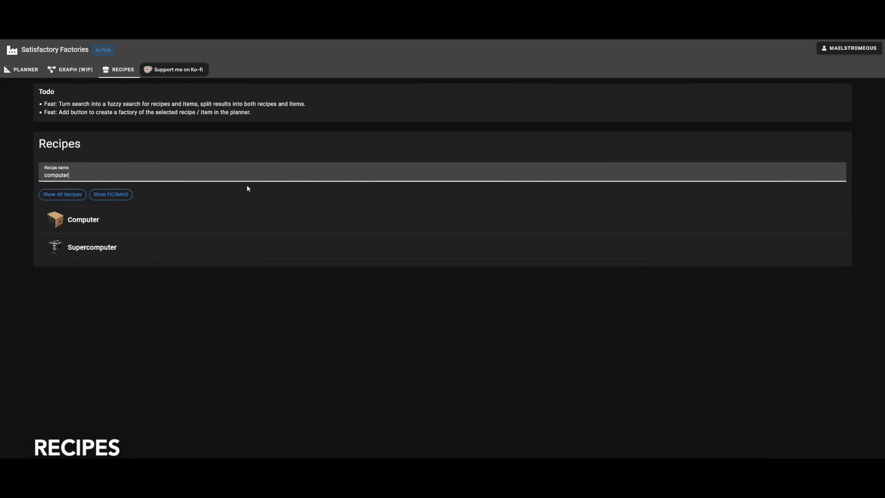
{"action": "left_click", "coordinate": [187, 228]}
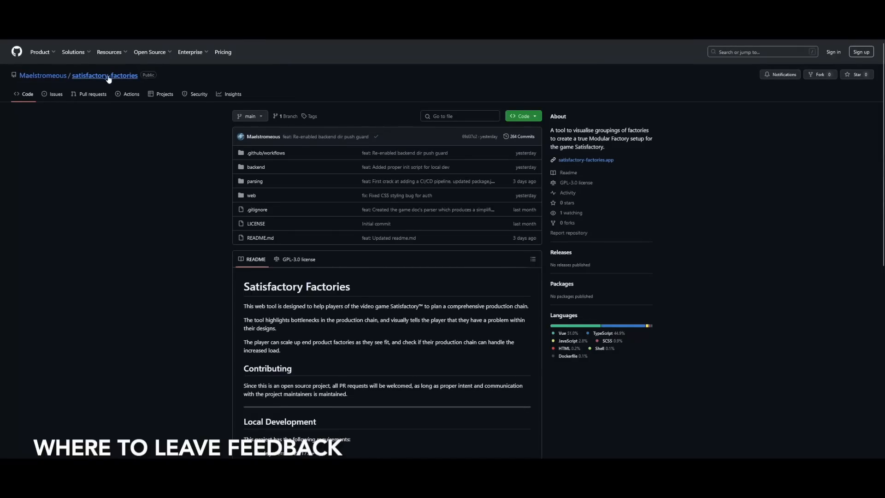
- Look over the satisfactory-factories repository on GitHub, visit its issues page for leaving feedback, and return to the code overview
{"action": "scroll", "coordinate": [172, 225], "scroll_direction": "down", "scroll_amount": 1}
{"action": "scroll", "coordinate": [116, 184], "scroll_direction": "up", "scroll_amount": 1}
{"action": "left_click", "coordinate": [53, 95]}
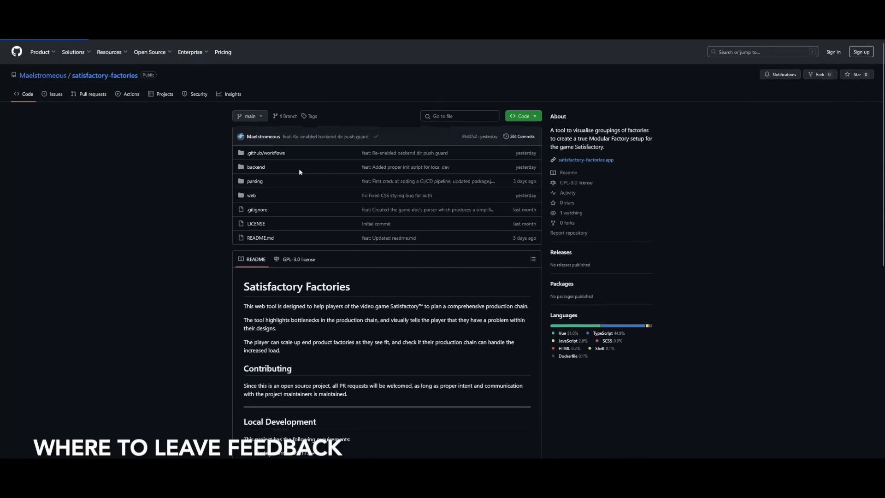
{"action": "key", "text": "alt+Left"}
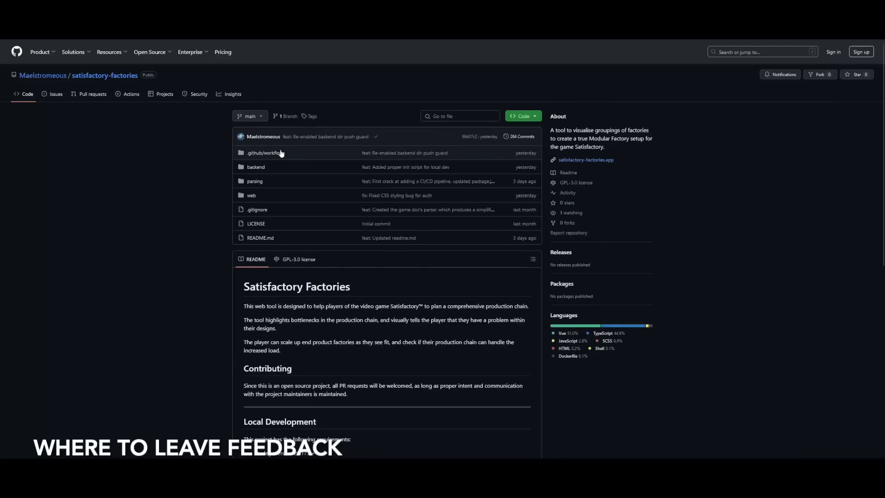